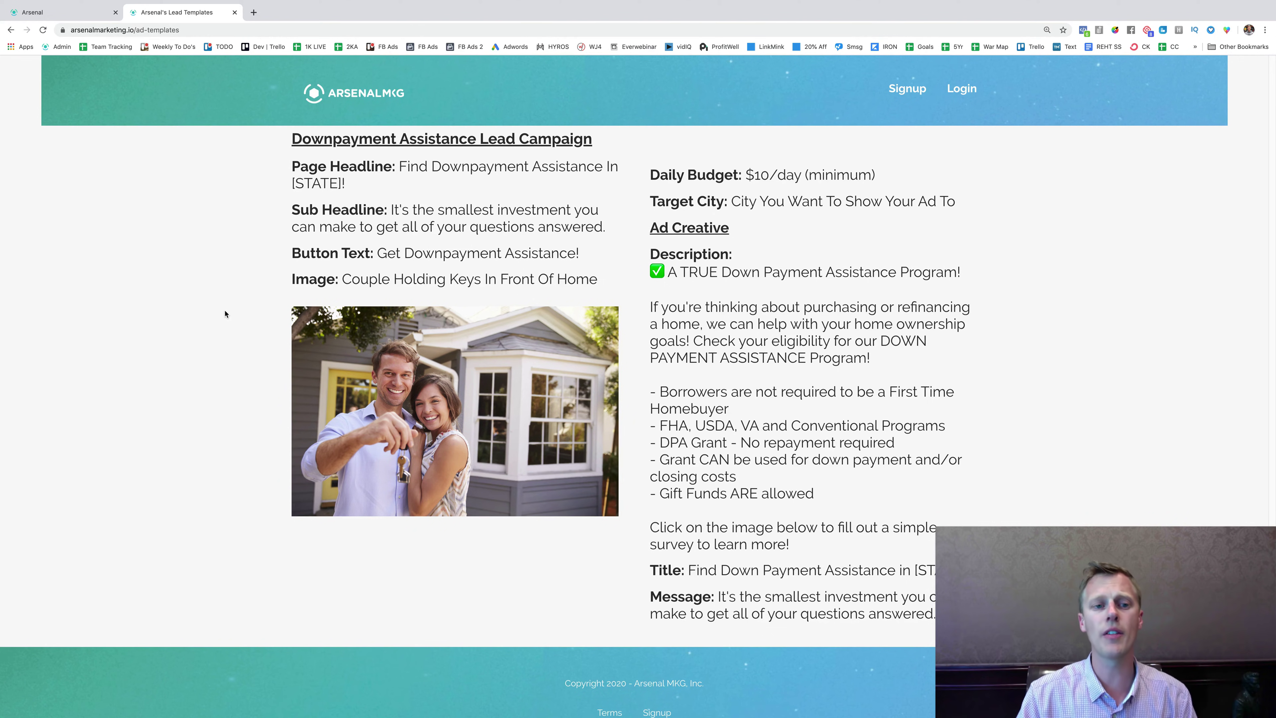
Step: Review the lead campaign templates, focusing on the Downpayment Assistance Lead Campaign and its ad creative
{"action": "scroll", "coordinate": [237, 318], "scroll_direction": "up", "scroll_amount": 20}
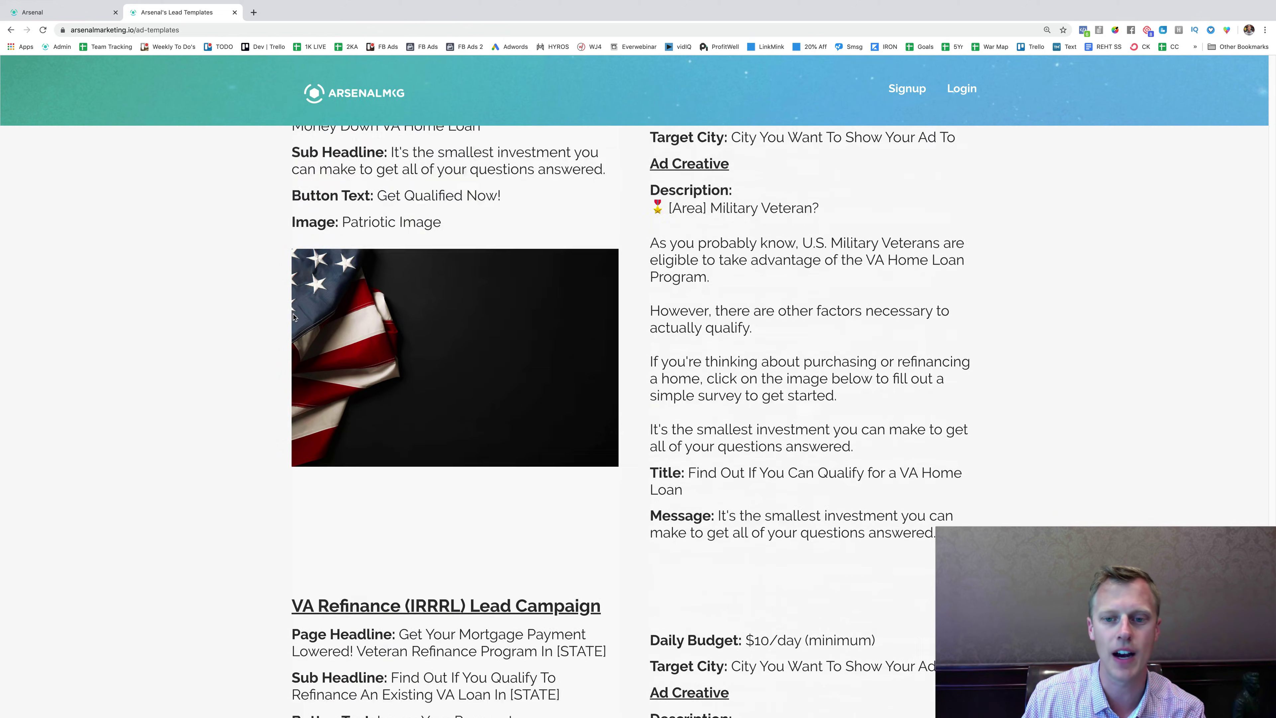
{"action": "scroll", "coordinate": [290, 321], "scroll_direction": "down", "scroll_amount": 20}
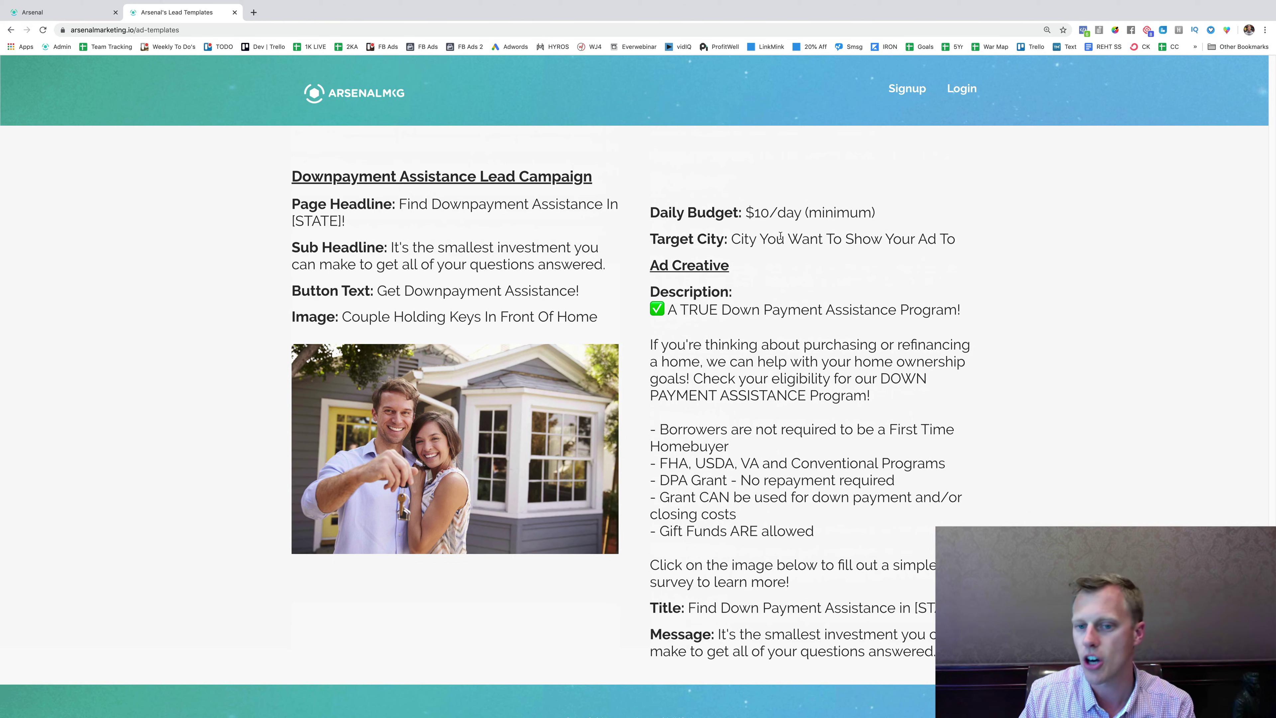
{"action": "scroll", "coordinate": [705, 291], "scroll_direction": "down", "scroll_amount": 2}
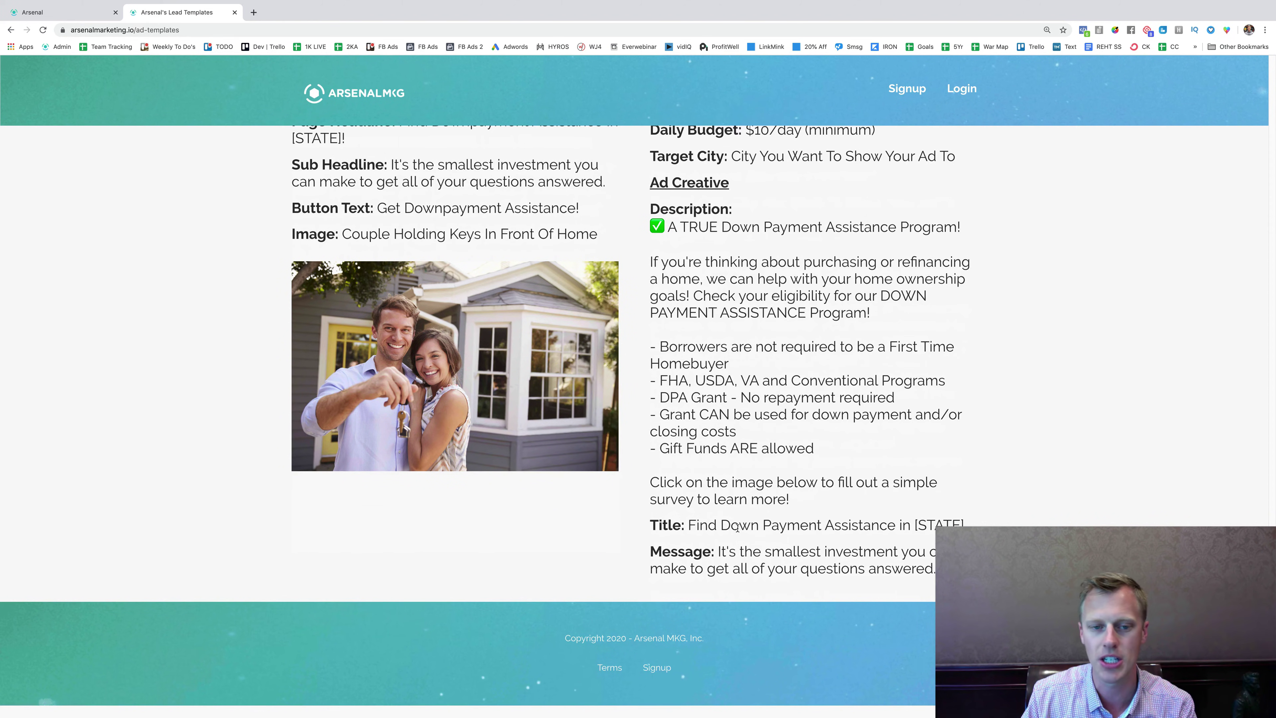
{"action": "scroll", "coordinate": [737, 527], "scroll_direction": "up", "scroll_amount": 2}
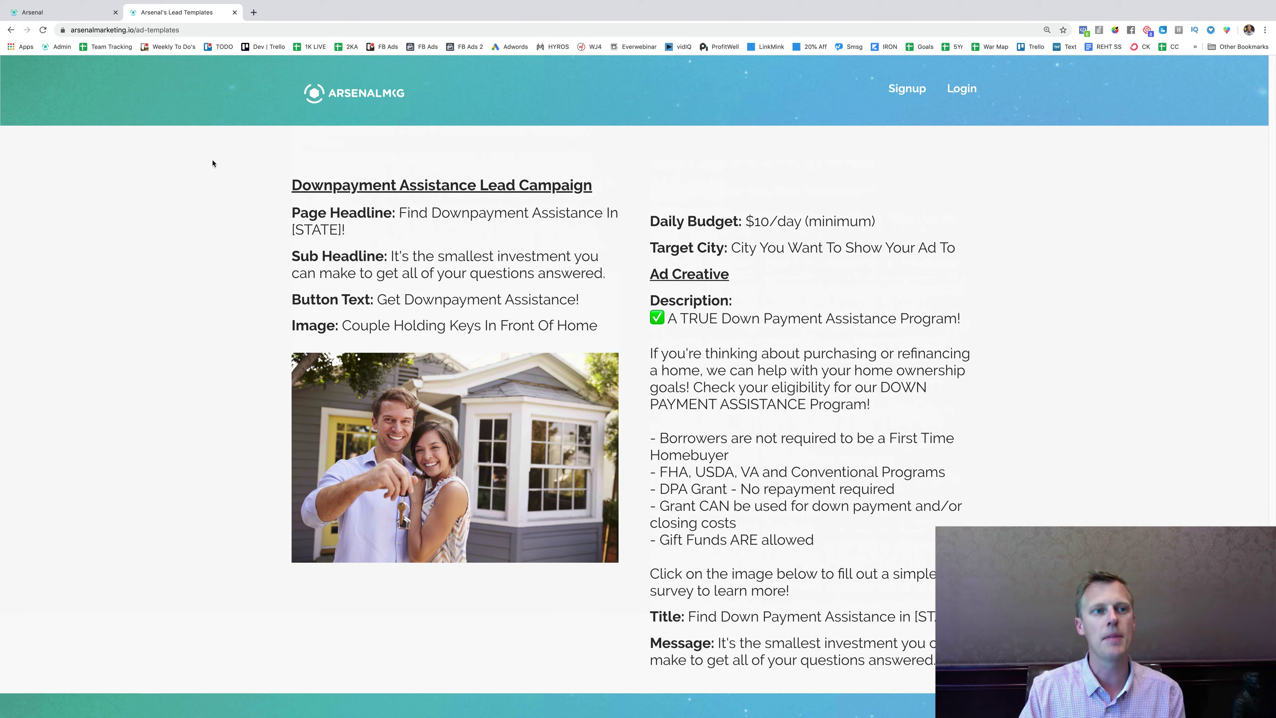
Step: Start a custom ad from the Arsenal dashboard and name the campaign "Downpayment Assistance"
{"action": "left_click", "coordinate": [62, 13]}
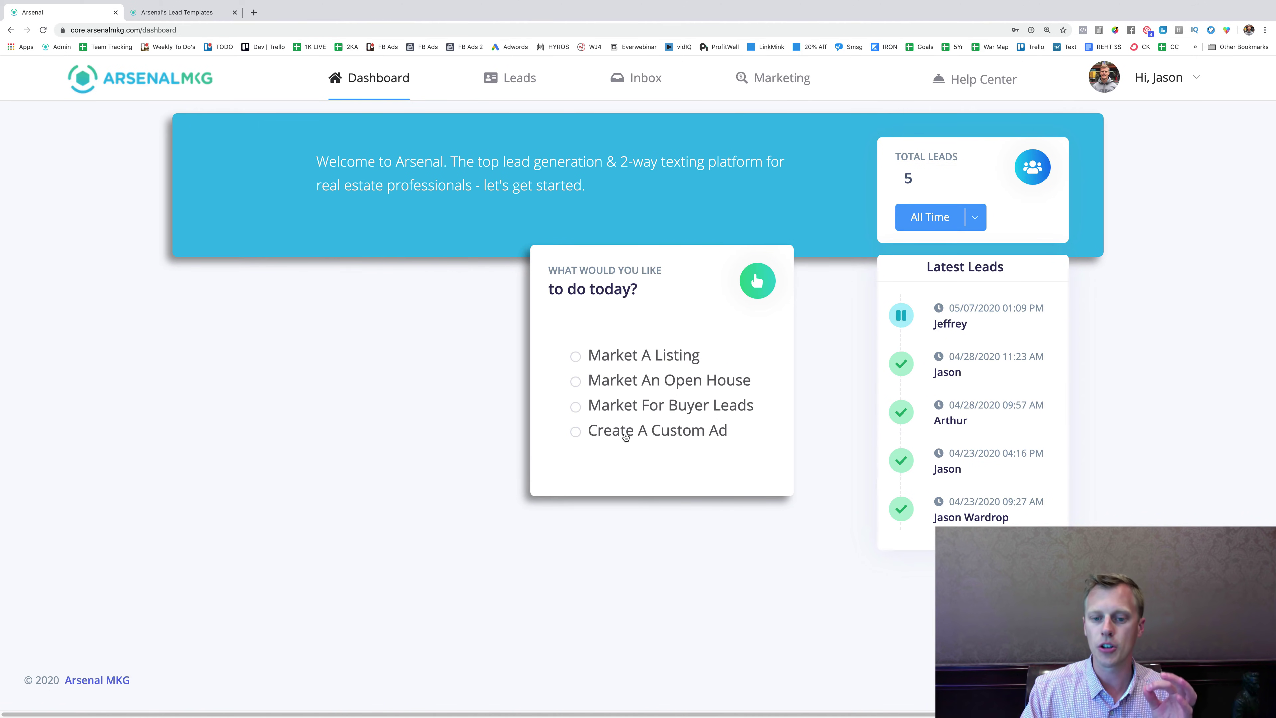
{"action": "left_click", "coordinate": [625, 436]}
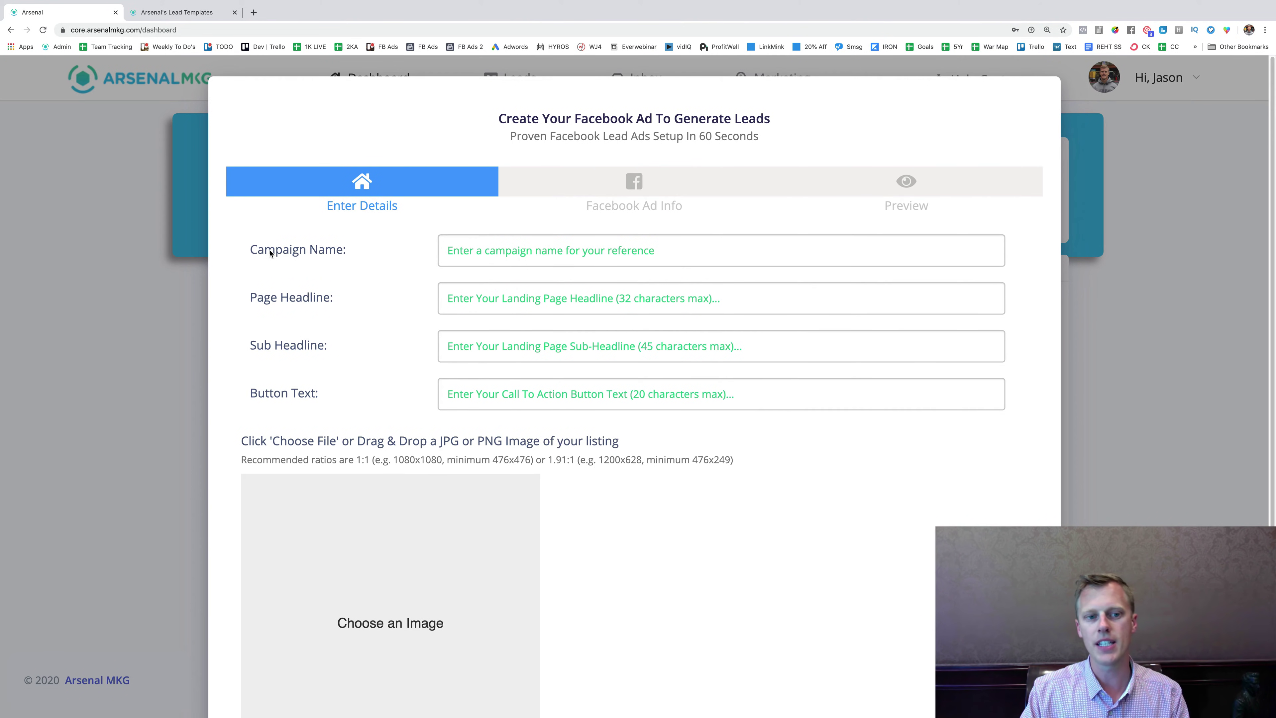
{"action": "left_click", "coordinate": [478, 248]}
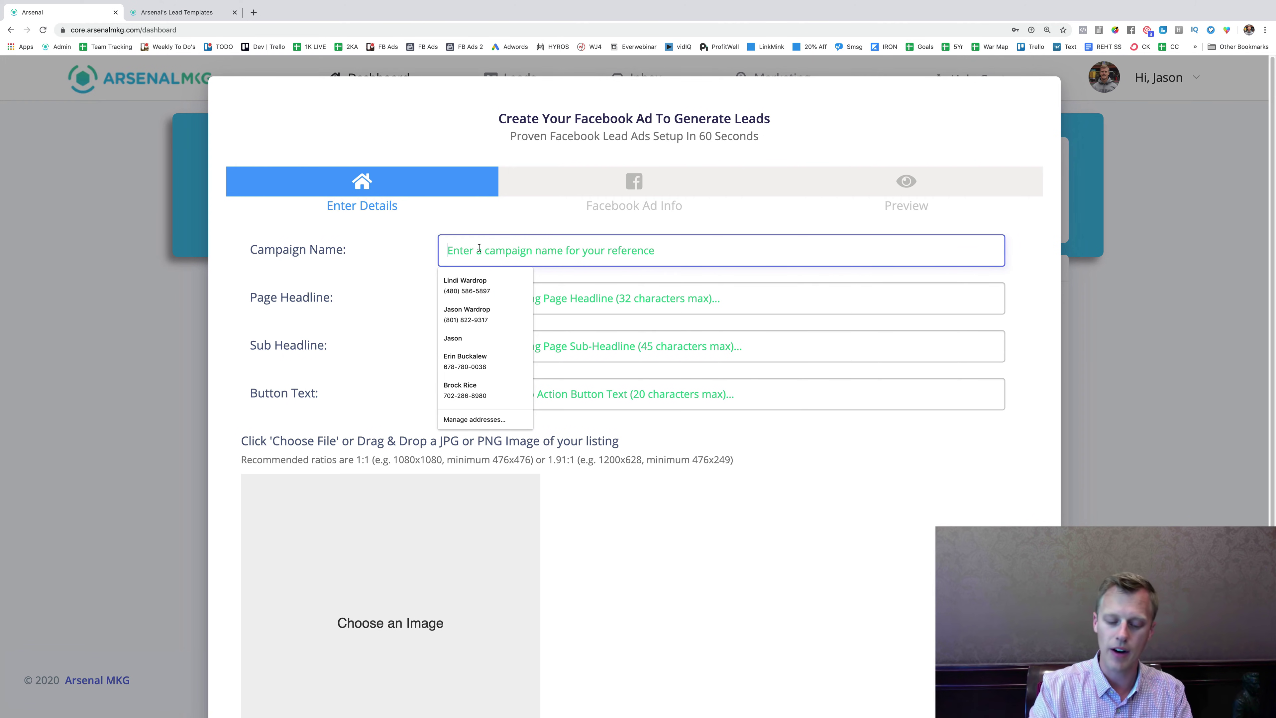
{"action": "type", "text": "Downpayment Assistance"}
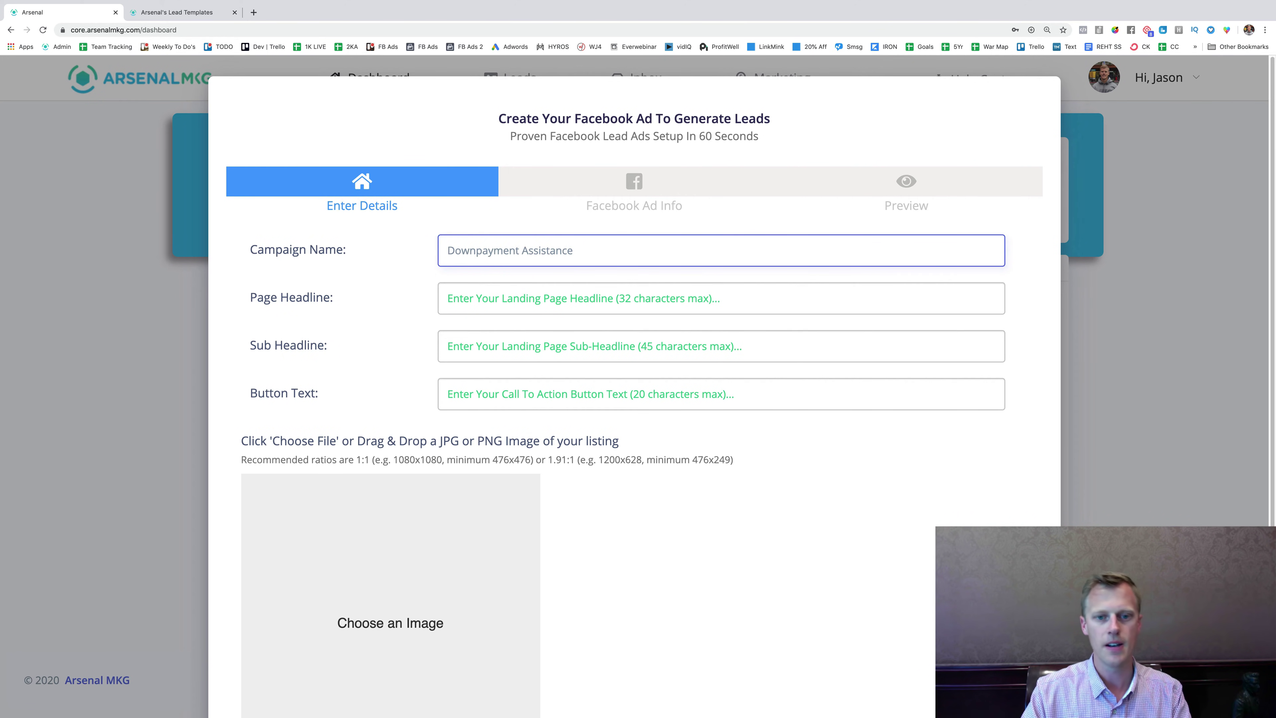
Step: Copy the template's page headline into the ad form and replace the state placeholder, giving "Find Downpayment Assistance In Arizona!"
{"action": "left_click", "coordinate": [498, 281]}
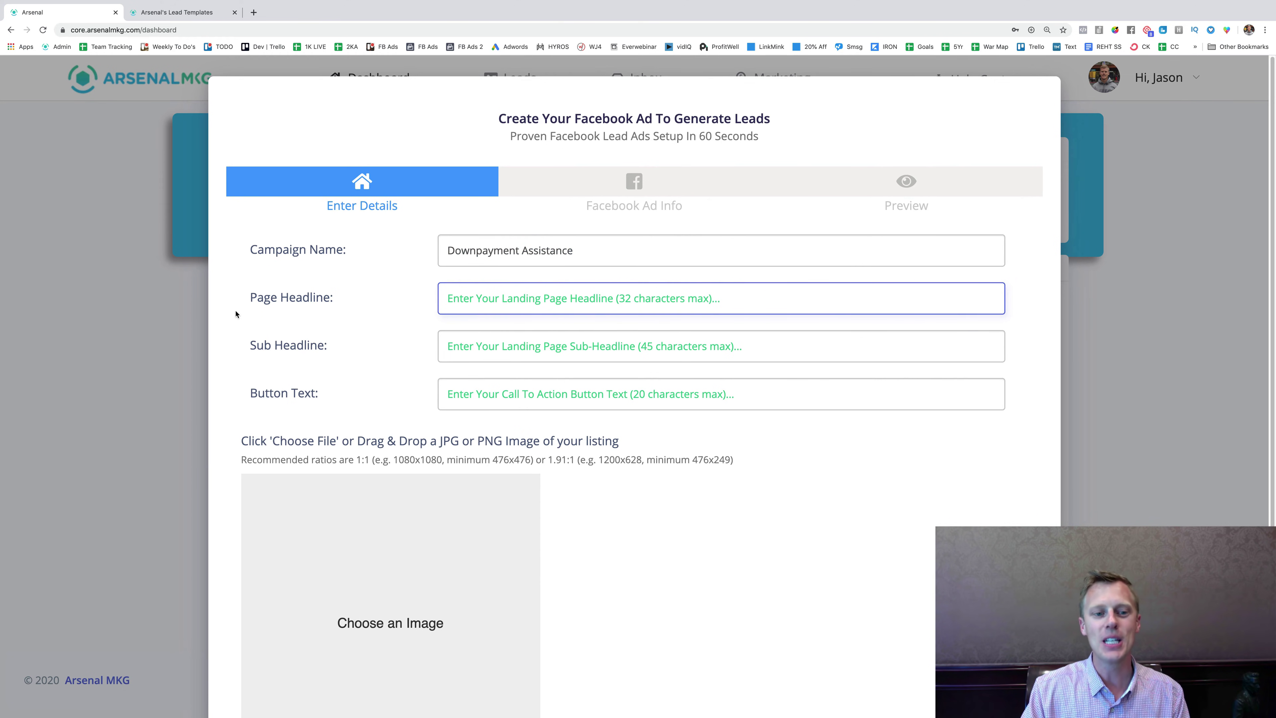
{"action": "left_click", "coordinate": [191, 13]}
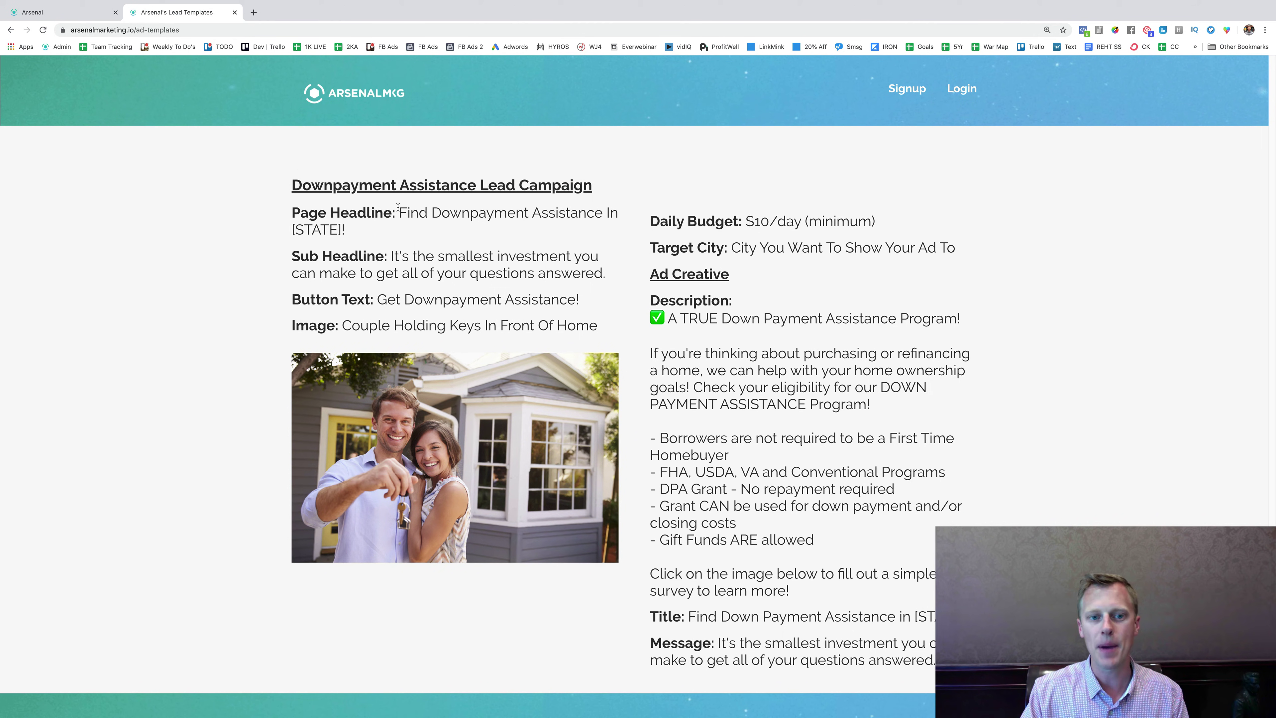
{"action": "left_click_drag", "start_coordinate": [400, 209], "coordinate": [406, 224]}
{"action": "key", "text": "super+c"}
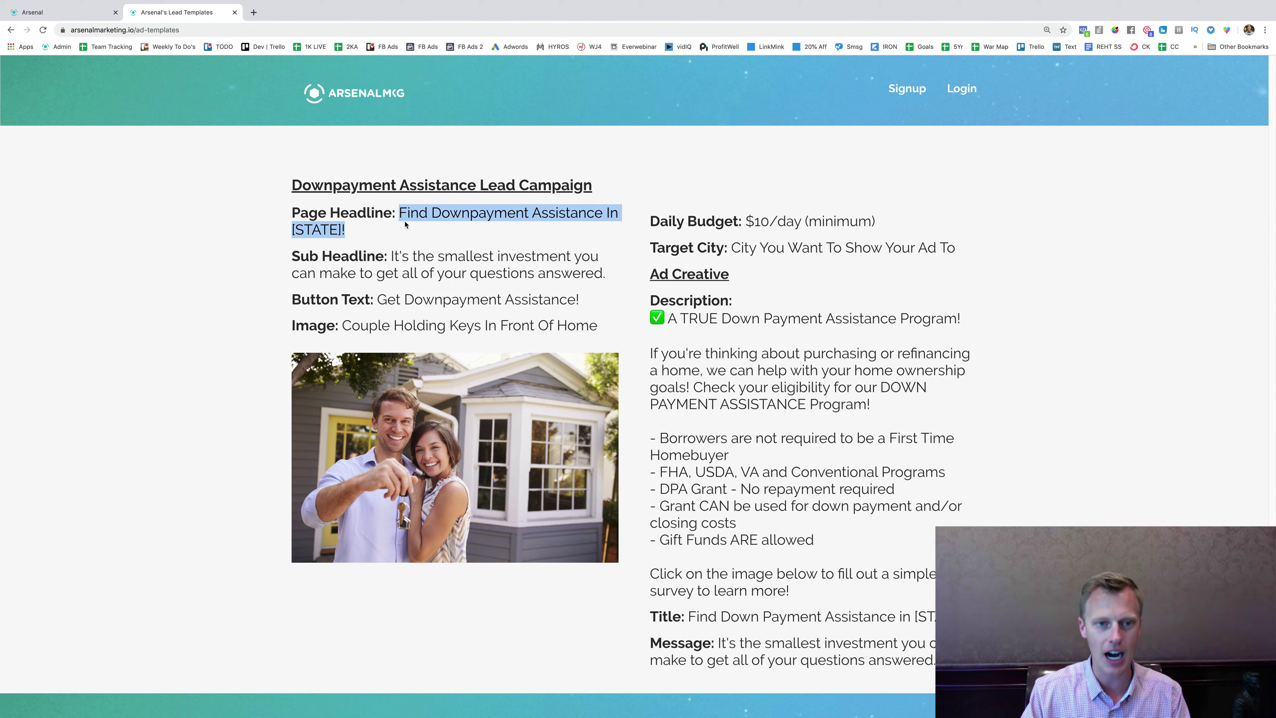
{"action": "left_click", "coordinate": [71, 12]}
{"action": "key", "text": "super+v"}
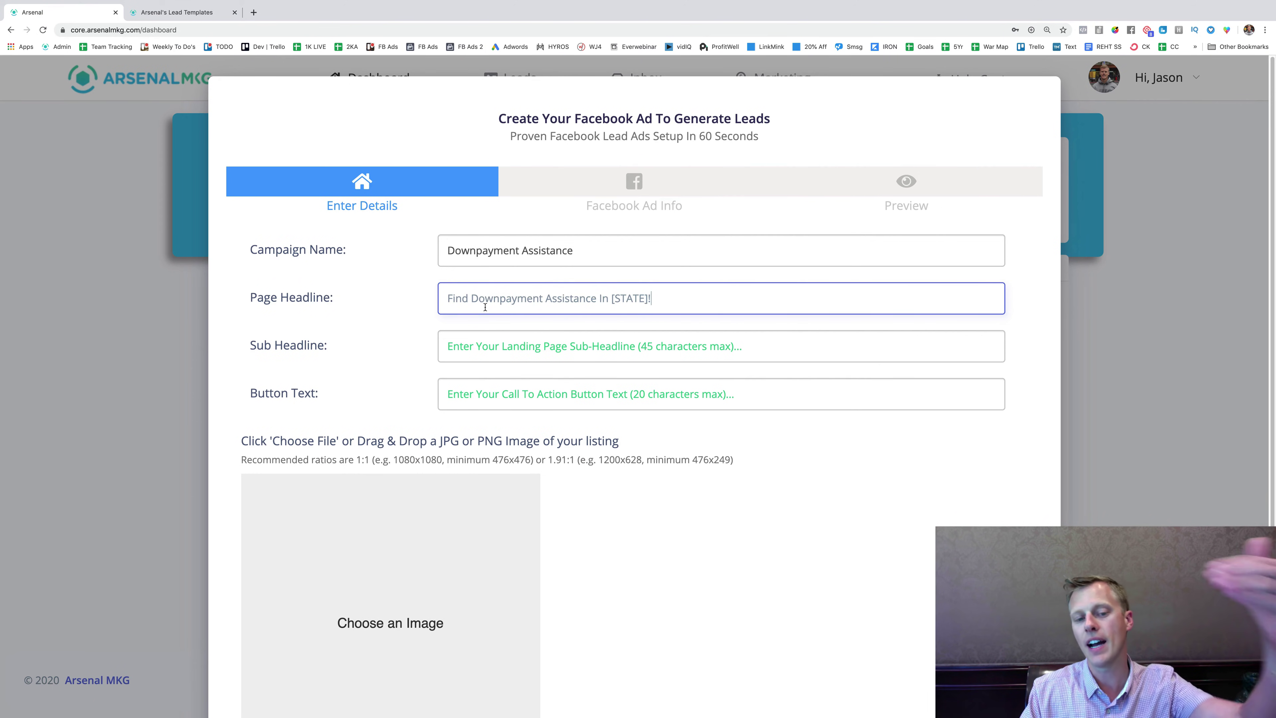
{"action": "left_click_drag", "start_coordinate": [611, 298], "coordinate": [647, 297]}
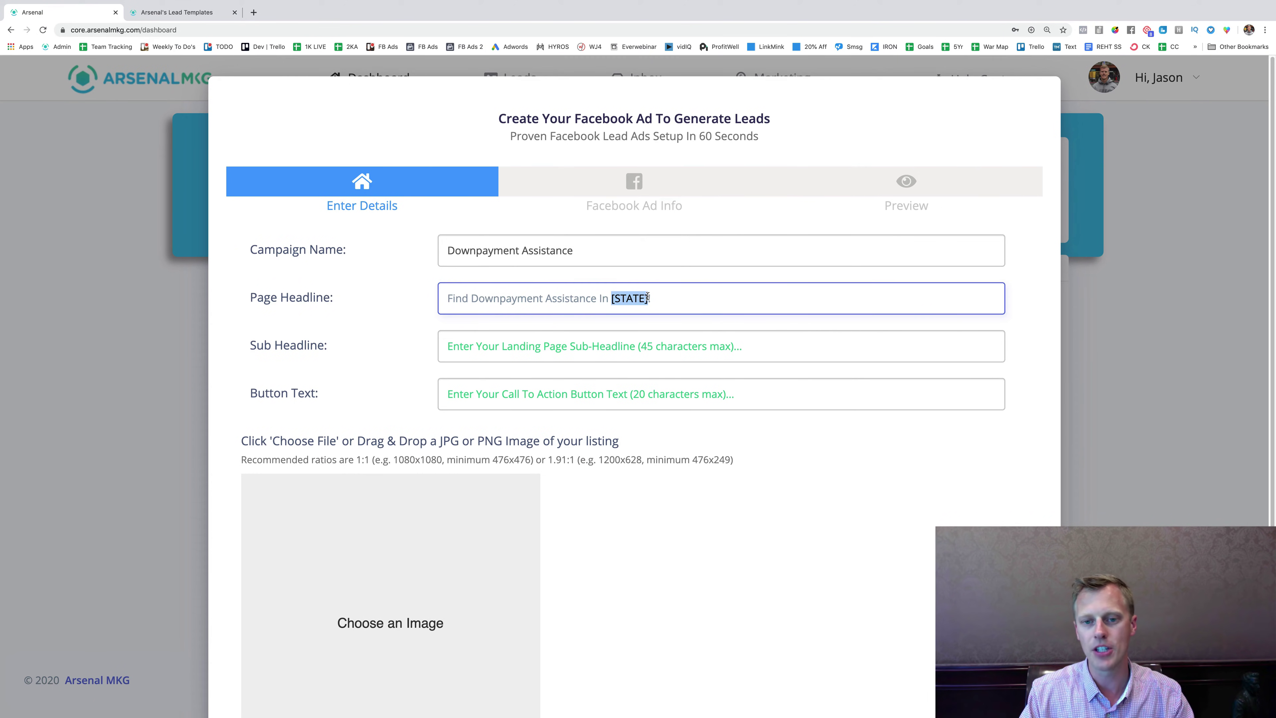
{"action": "type", "text": "Arizona"}
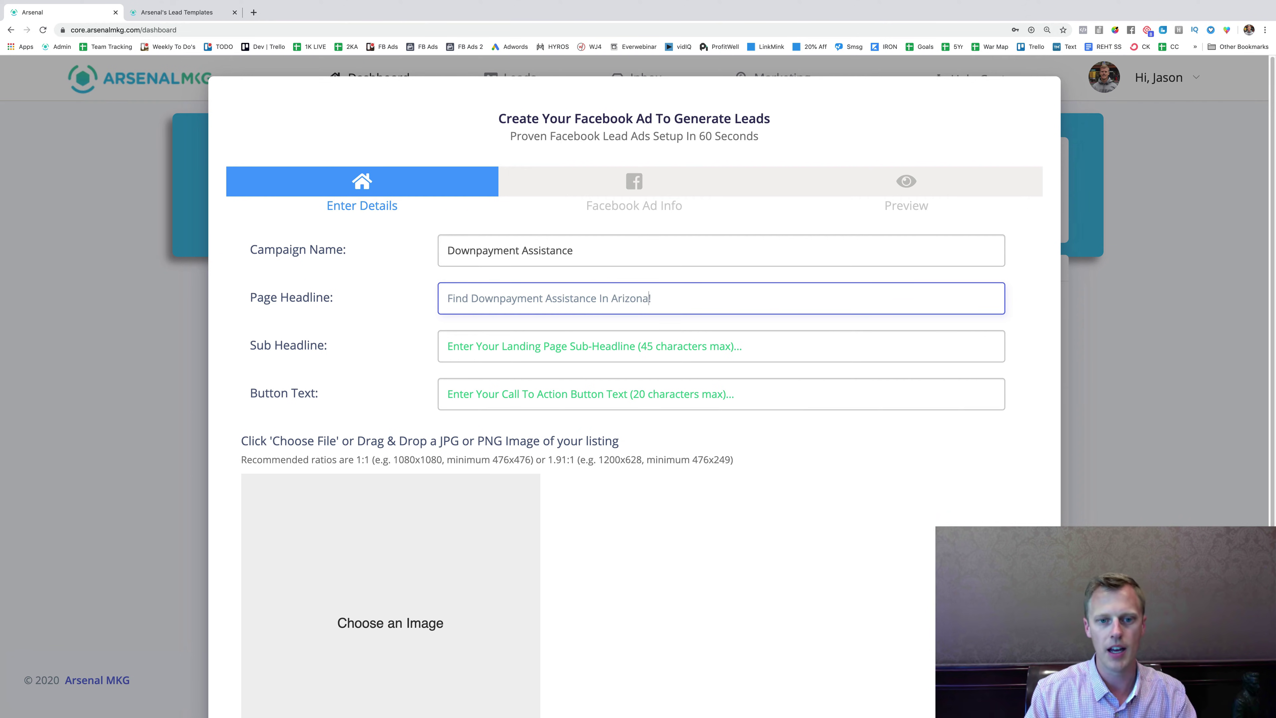
Step: Copy the template's sub headline, "It's the smallest investment you can make to get all of your questions answered.", into the ad form
{"action": "key", "text": "ctrl+Tab"}
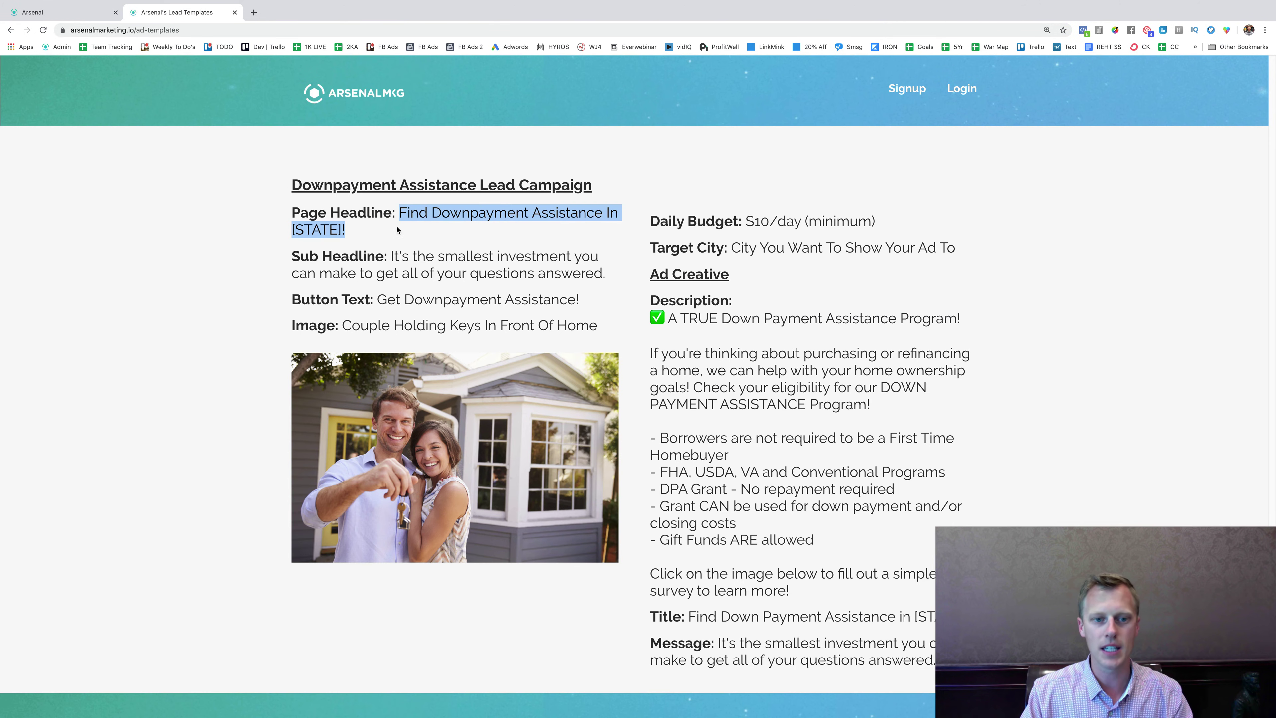
{"action": "left_click_drag", "start_coordinate": [392, 256], "coordinate": [605, 272]}
{"action": "key", "text": "super+c"}
{"action": "left_click", "coordinate": [70, 17]}
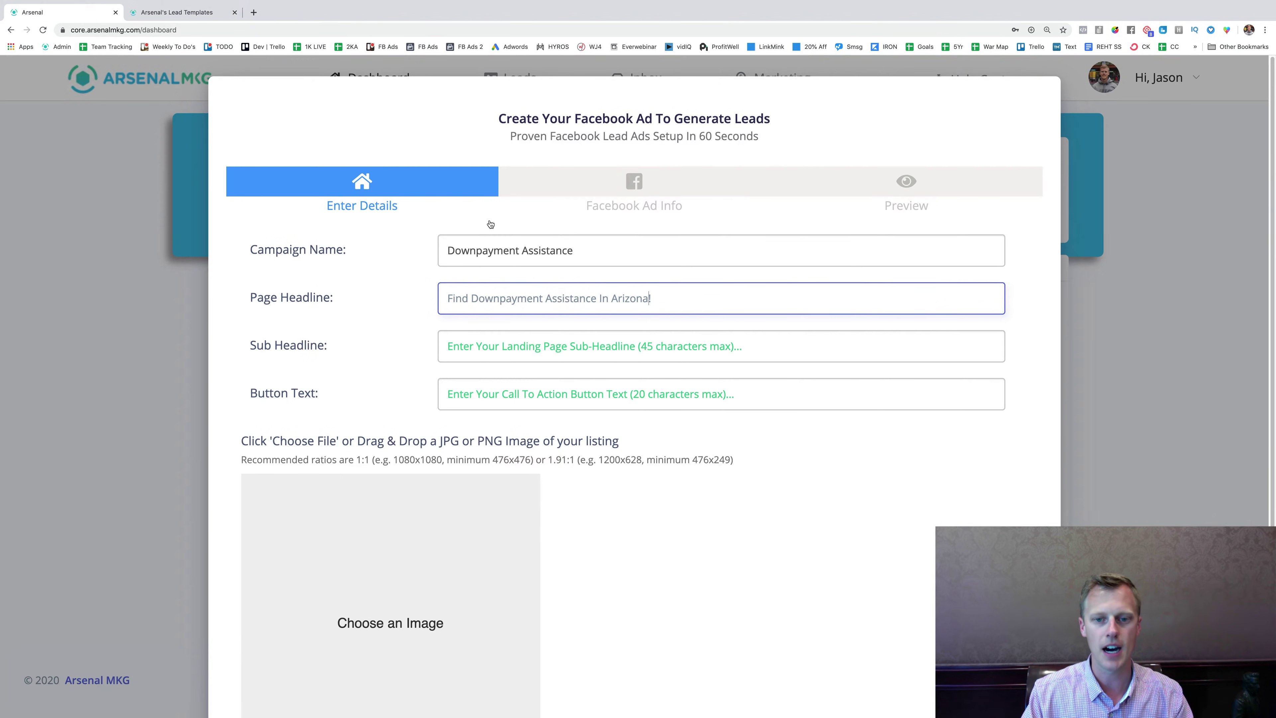
{"action": "left_click", "coordinate": [529, 345]}
{"action": "key", "text": "super+v"}
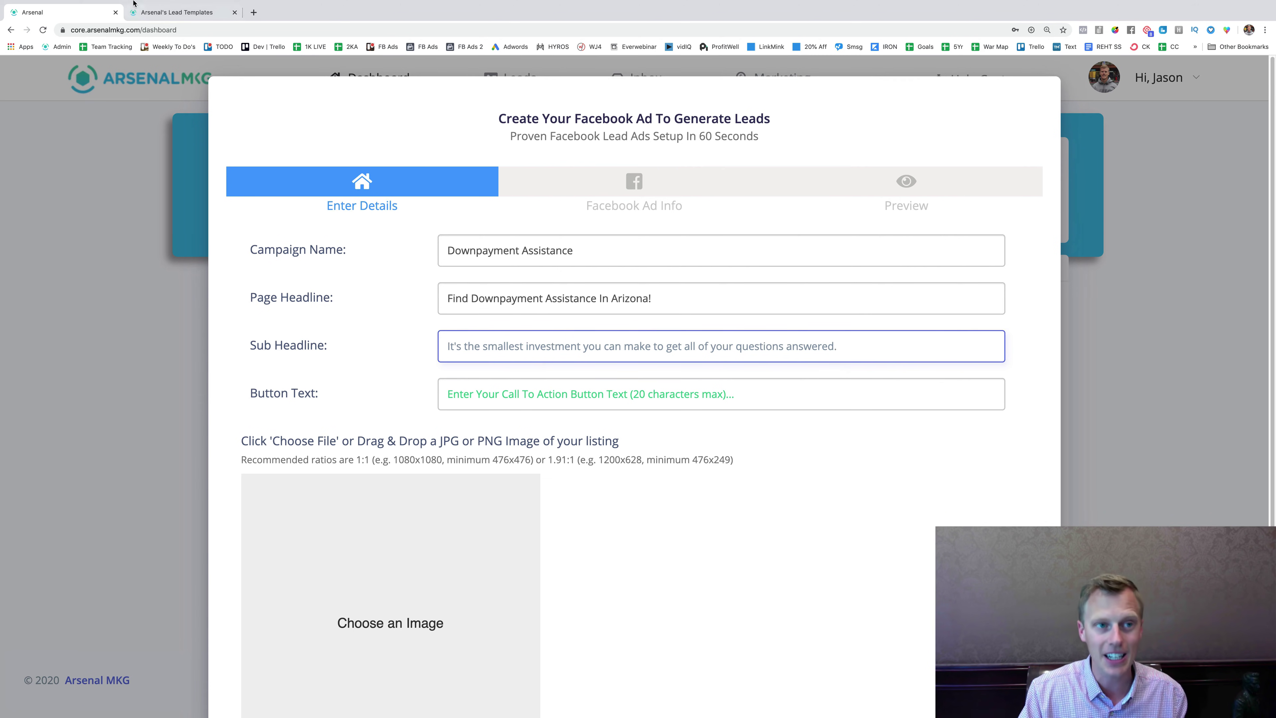
Step: Copy the template's button text, "Get Downpayment Assistance!", into the ad form
{"action": "left_click", "coordinate": [163, 12]}
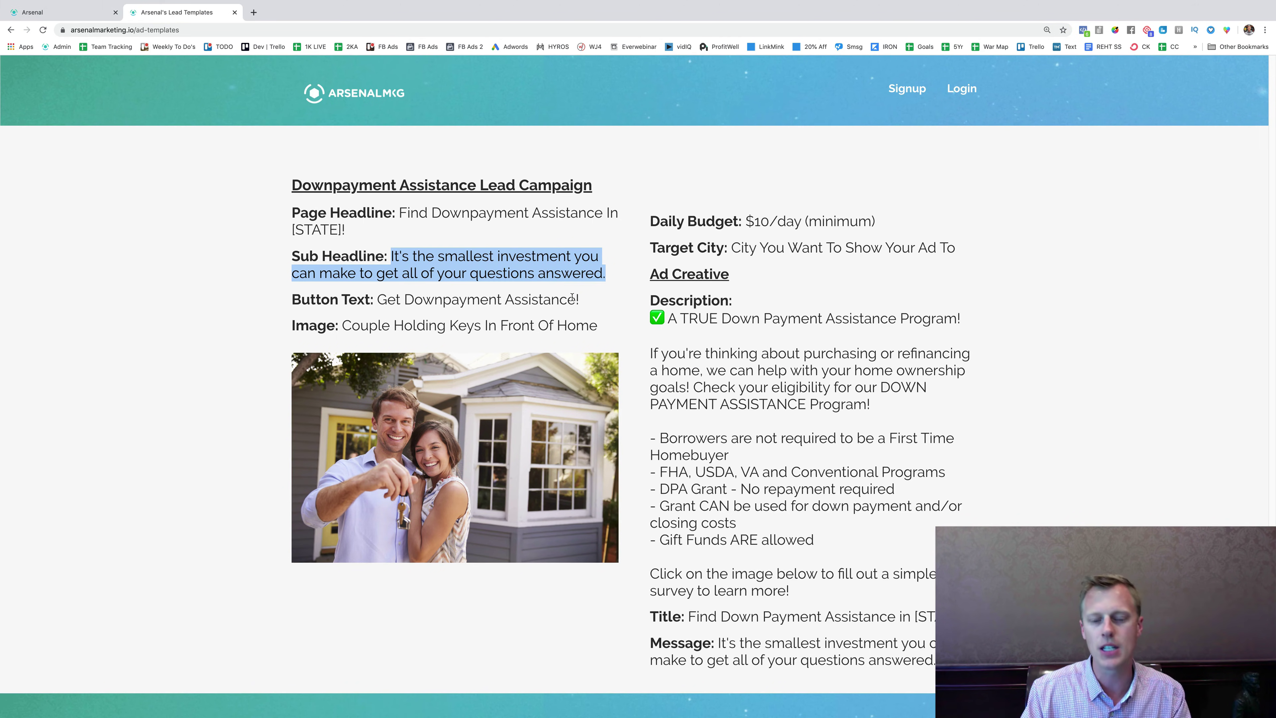
{"action": "left_click_drag", "start_coordinate": [579, 300], "coordinate": [380, 300]}
{"action": "key", "text": "super+c"}
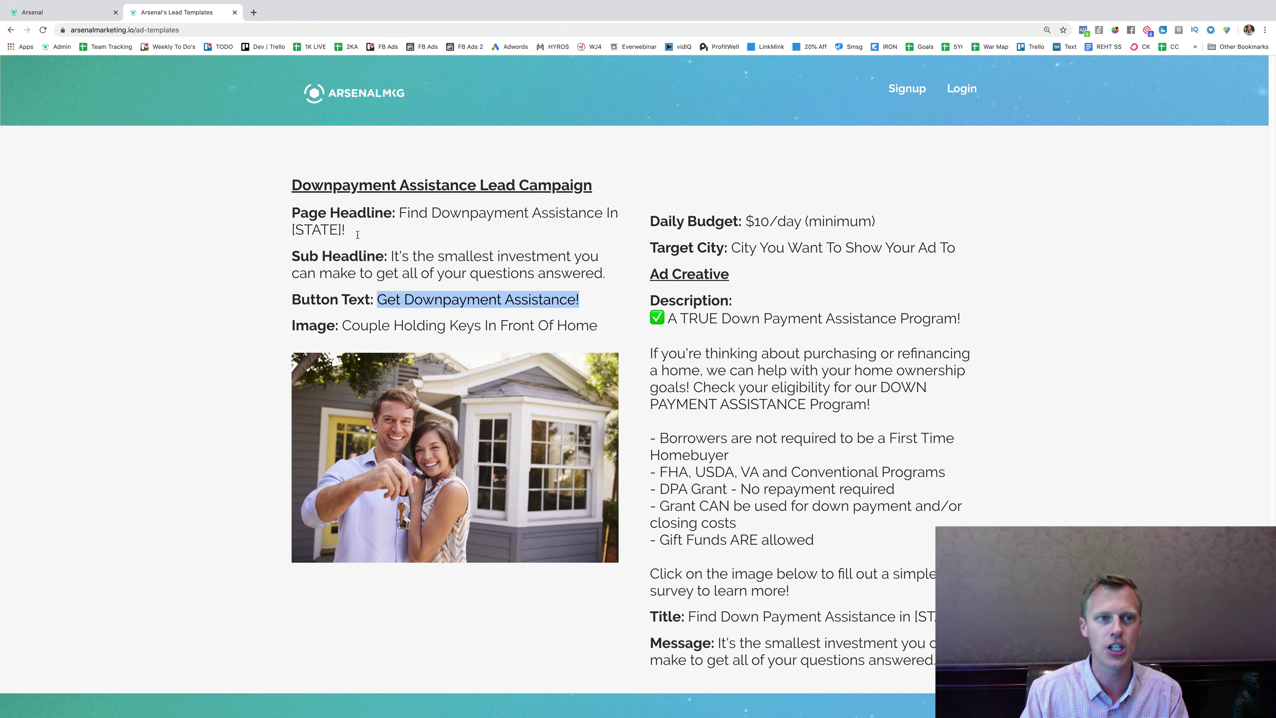
{"action": "left_click", "coordinate": [62, 12]}
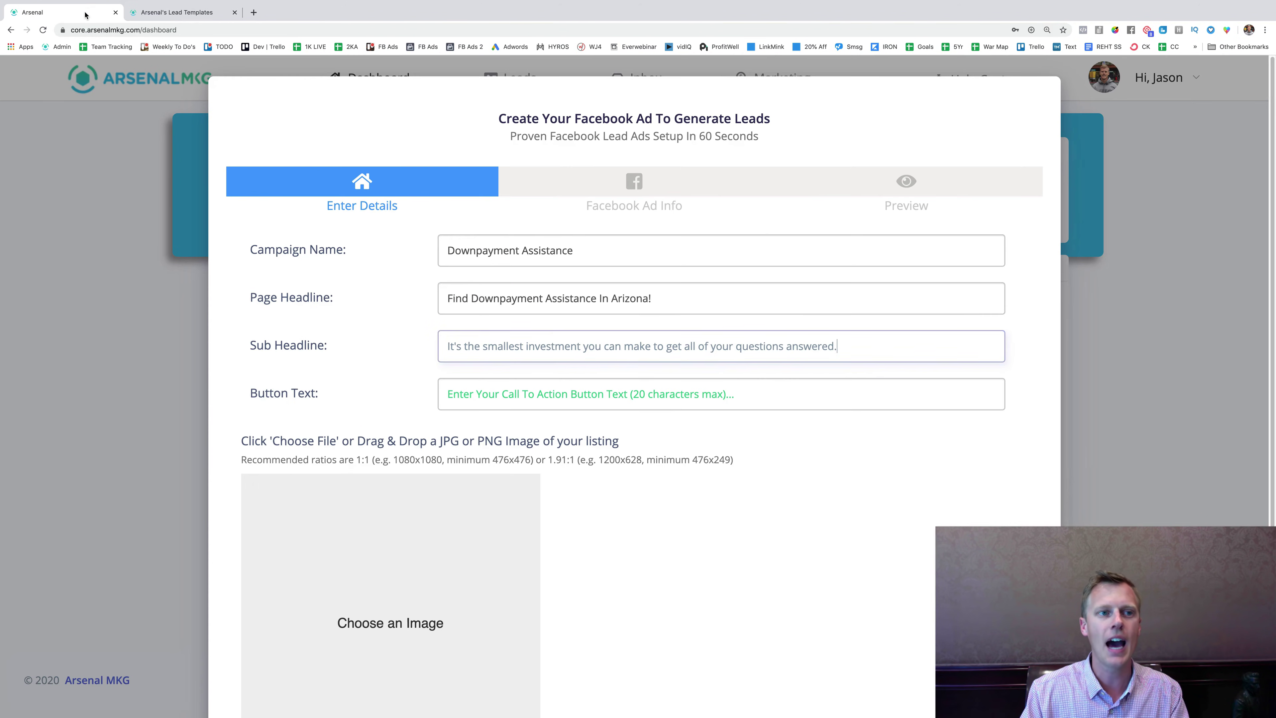
{"action": "left_click", "coordinate": [488, 387]}
{"action": "key", "text": "super+v"}
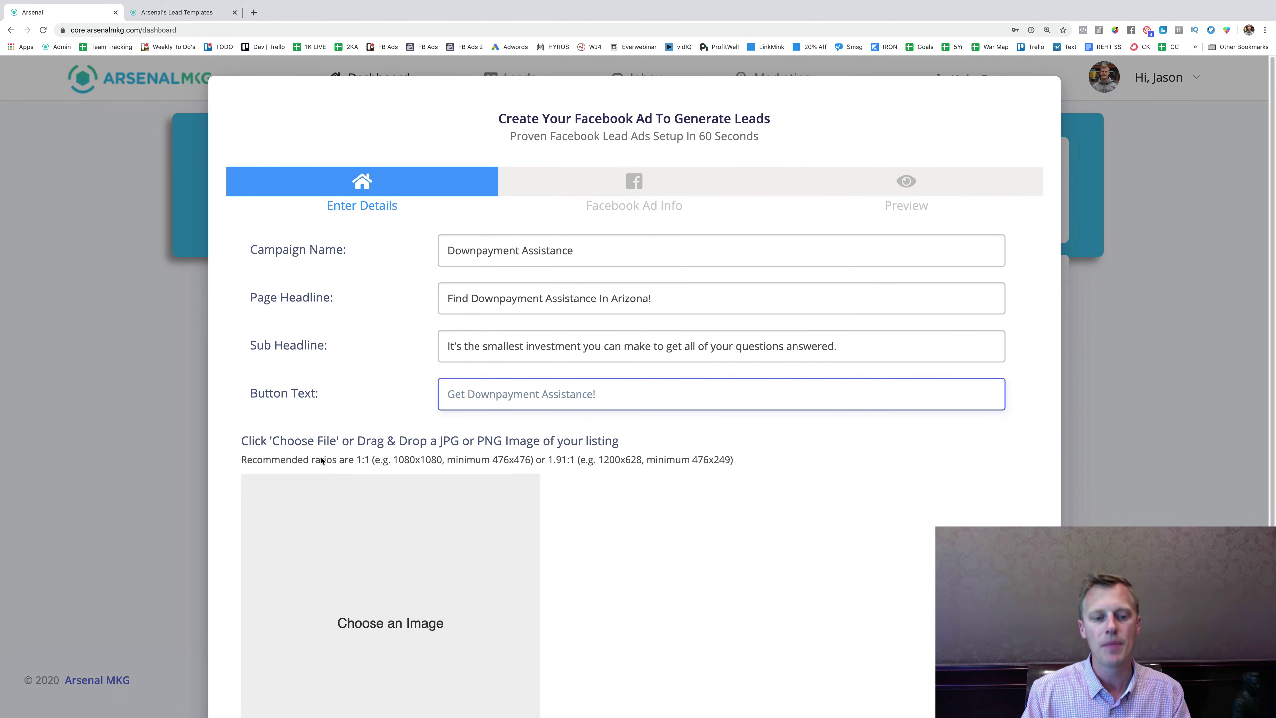
Step: Save the template's image of the couple holding keys to the desktop
{"action": "scroll", "coordinate": [311, 487], "scroll_direction": "down", "scroll_amount": 5}
{"action": "left_click", "coordinate": [176, 12]}
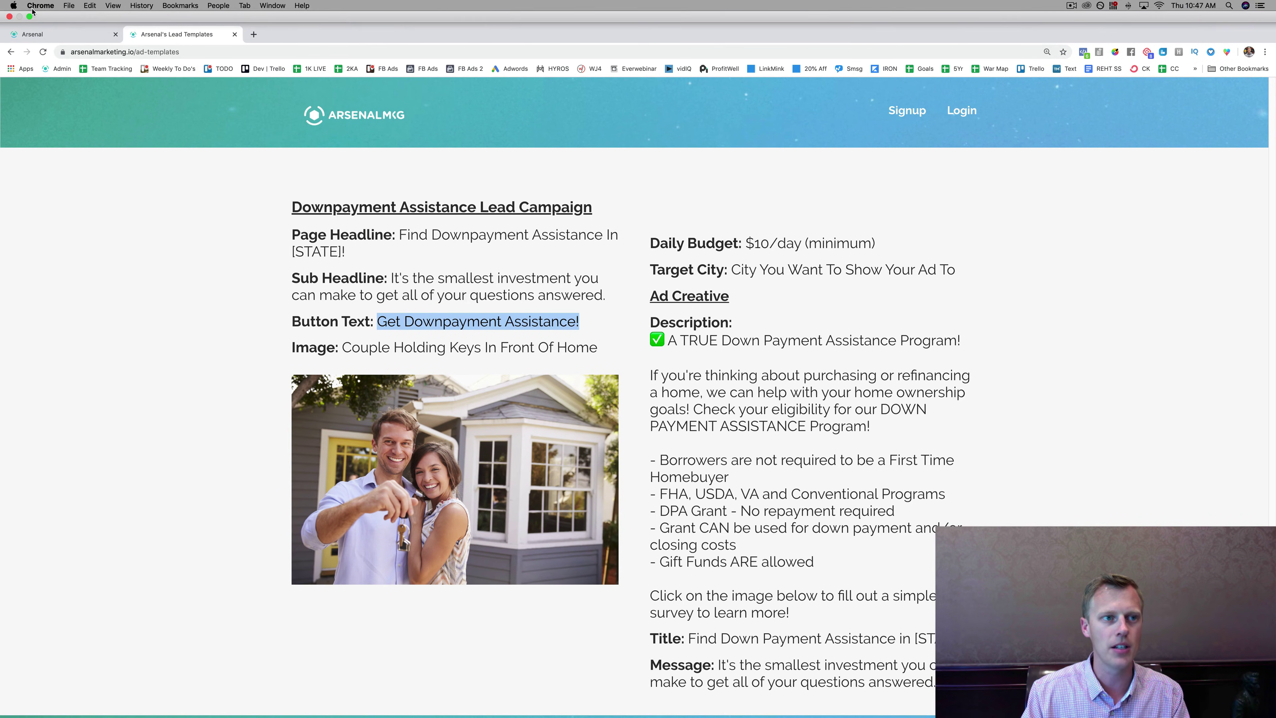
{"action": "left_click", "coordinate": [30, 16]}
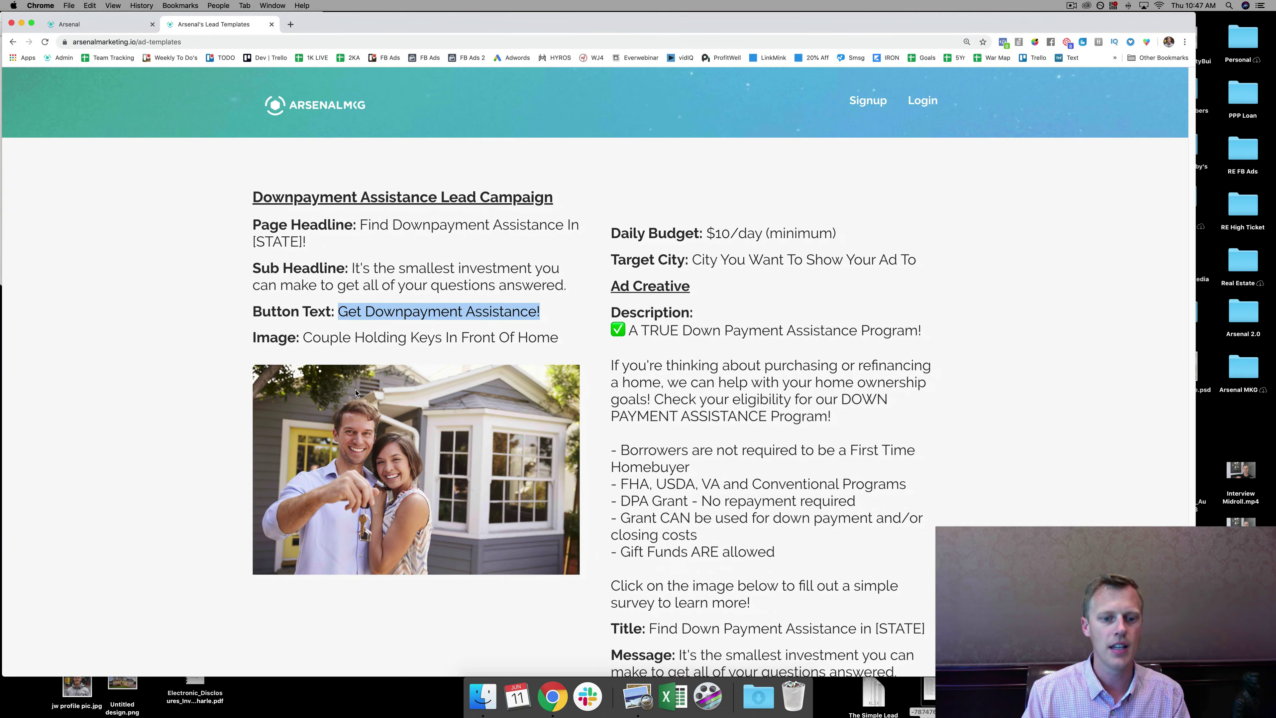
{"action": "left_click_drag", "start_coordinate": [424, 466], "coordinate": [359, 708]}
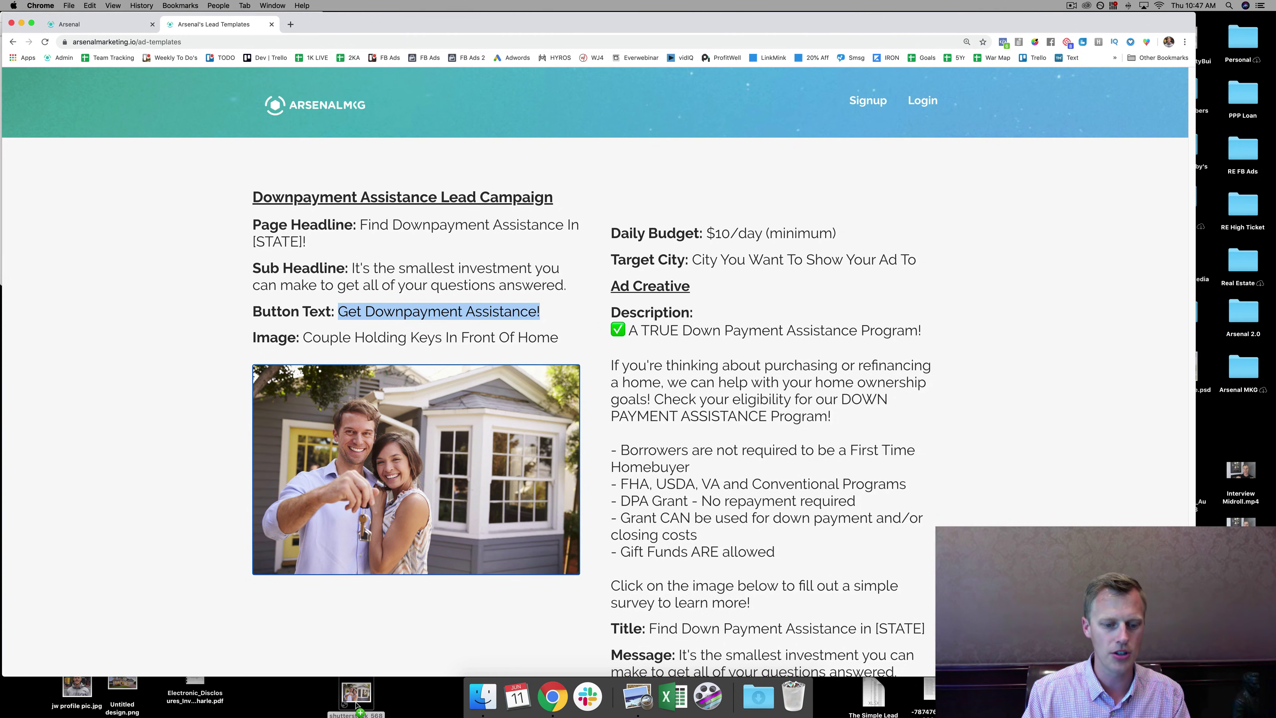
Step: Upload the saved image of the couple holding keys from the desktop as the ad image
{"action": "left_click", "coordinate": [121, 28]}
{"action": "key", "text": "super+v"}
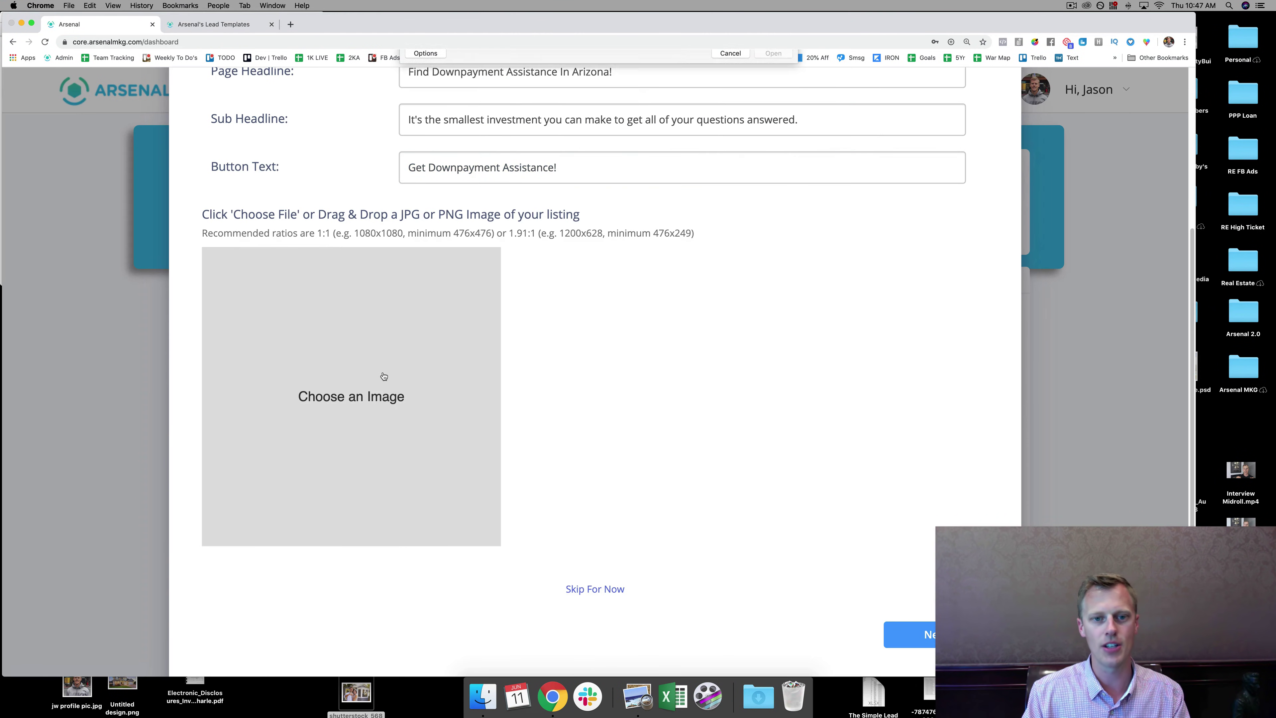
{"action": "left_click", "coordinate": [351, 396]}
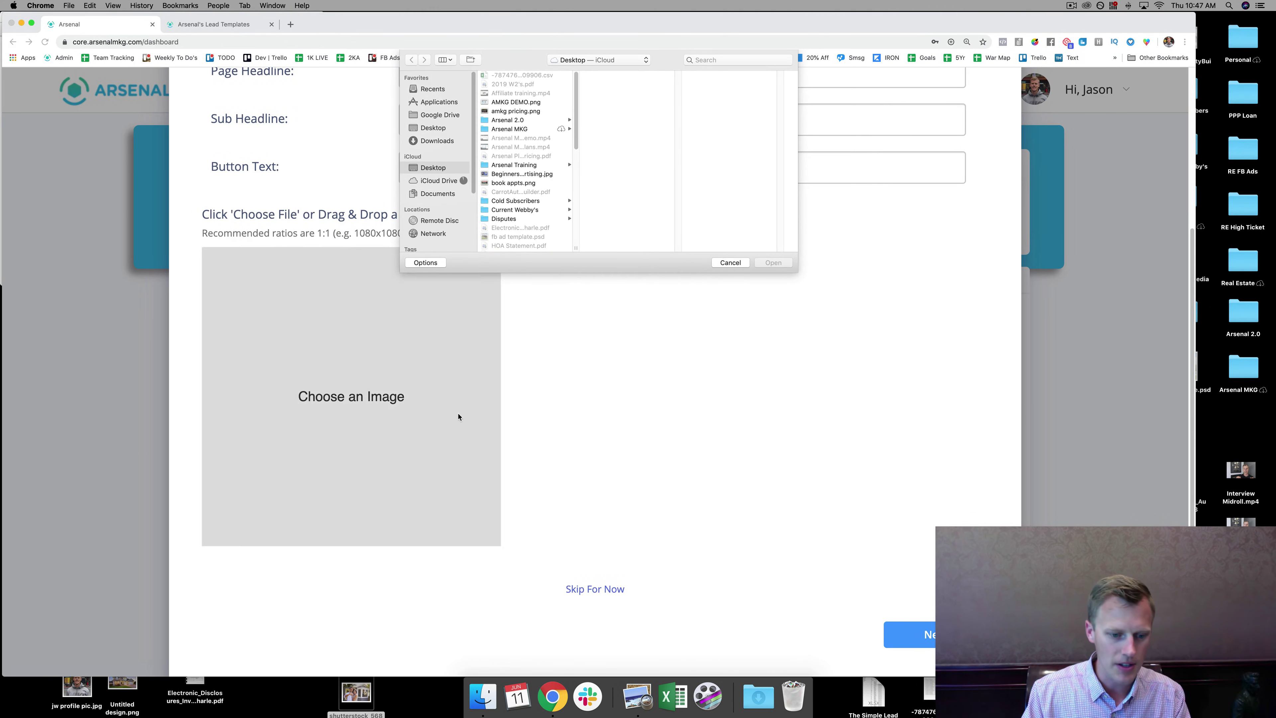
{"action": "scroll", "coordinate": [525, 196], "scroll_direction": "down", "scroll_amount": 10}
{"action": "left_click", "coordinate": [509, 140]}
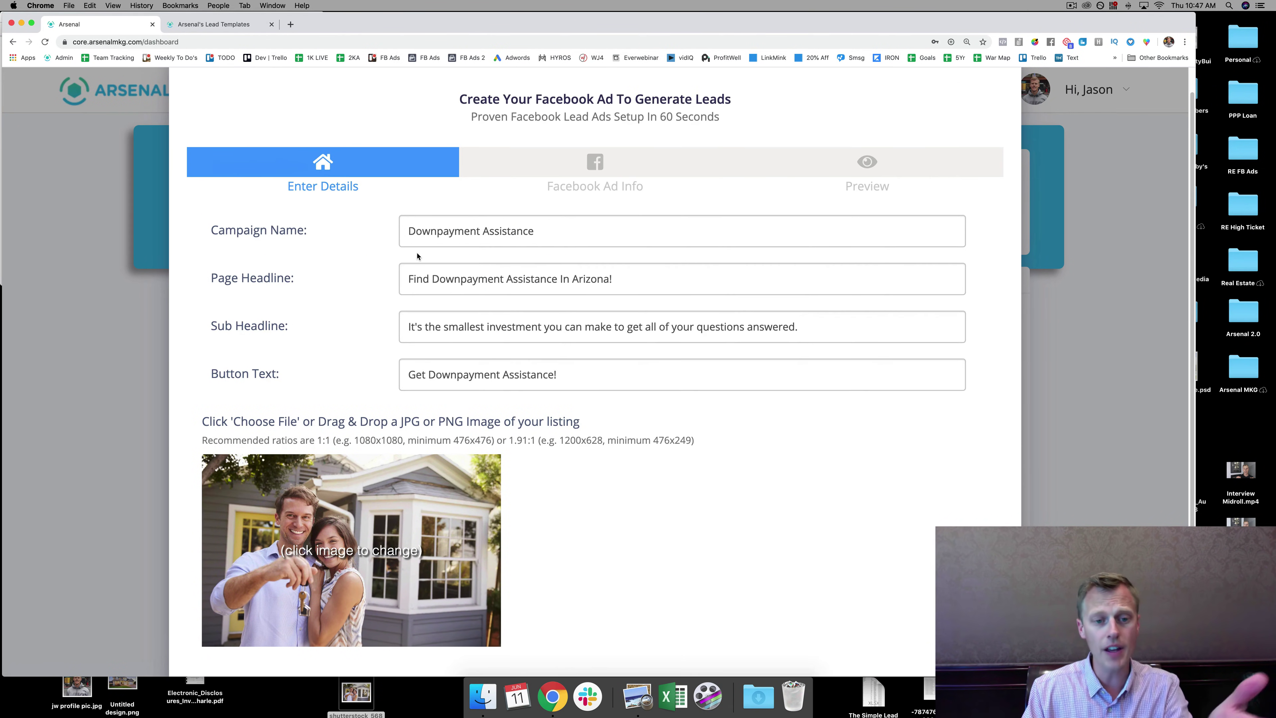
Step: In the Facebook ad info, send leads to Book Appointment after opting in and continue to the preview stage
{"action": "left_click", "coordinate": [909, 572]}
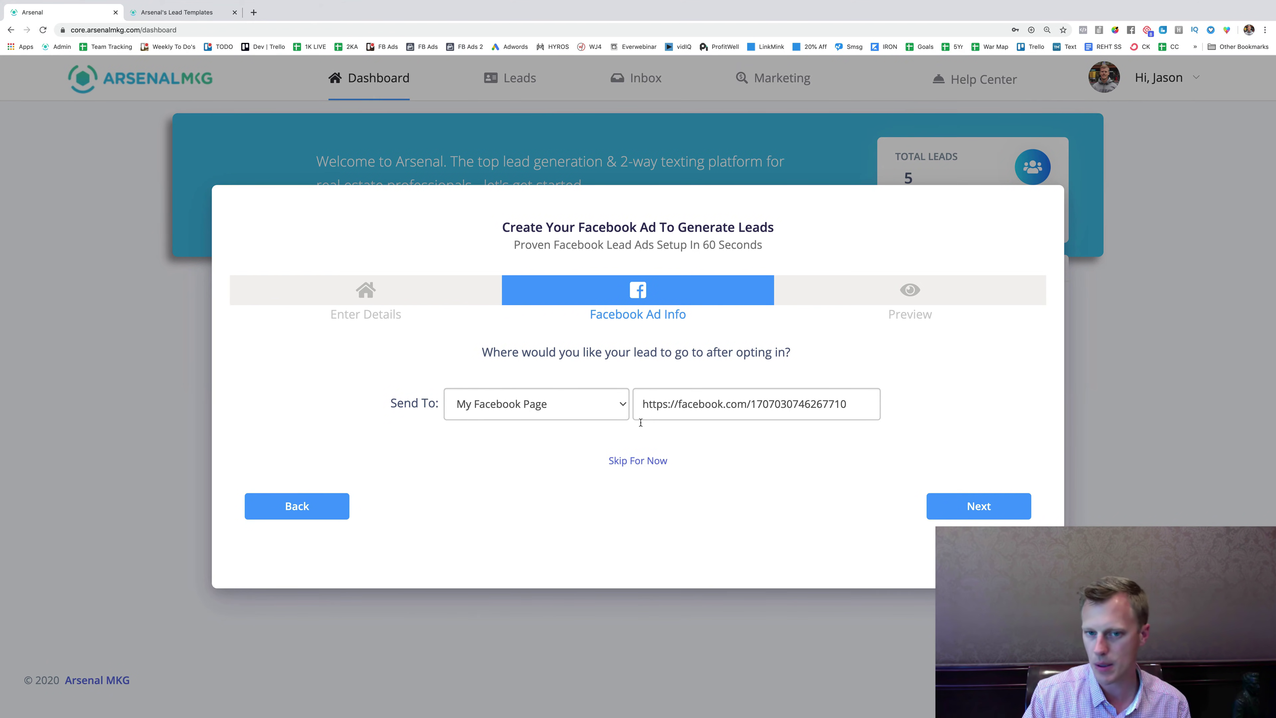
{"action": "left_click", "coordinate": [611, 419]}
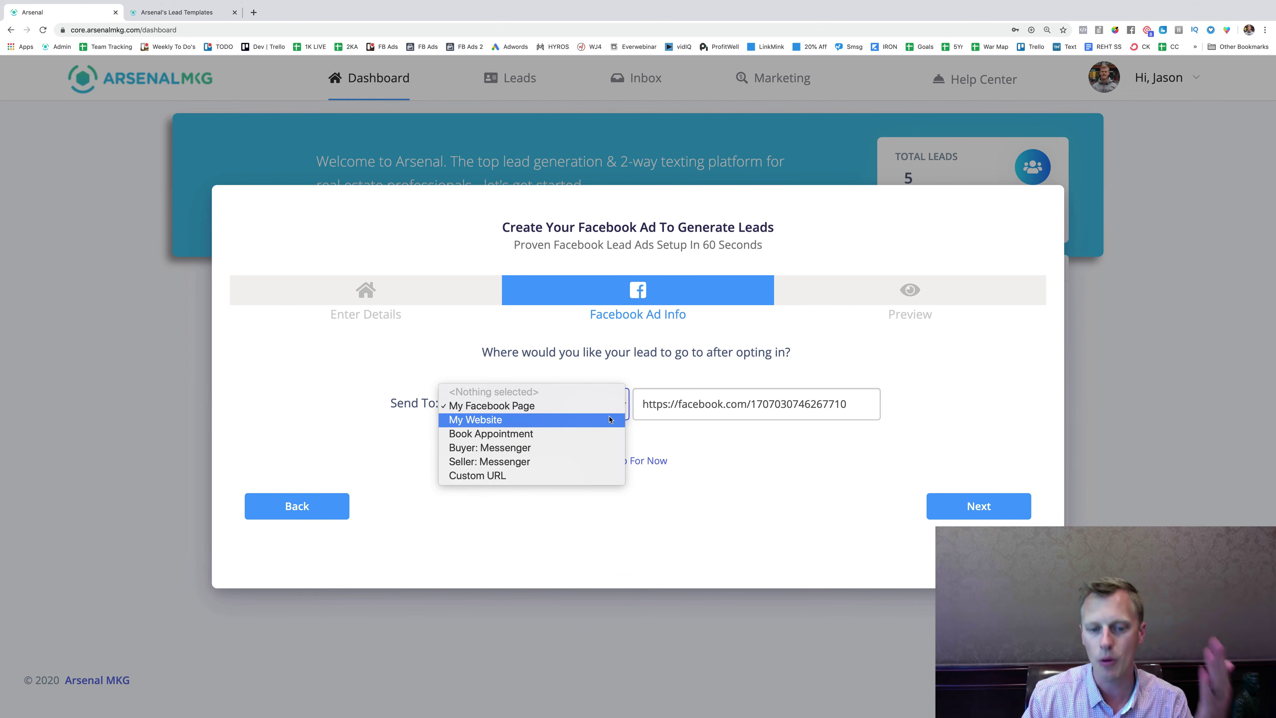
{"action": "left_click", "coordinate": [612, 419]}
{"action": "left_click", "coordinate": [610, 407]}
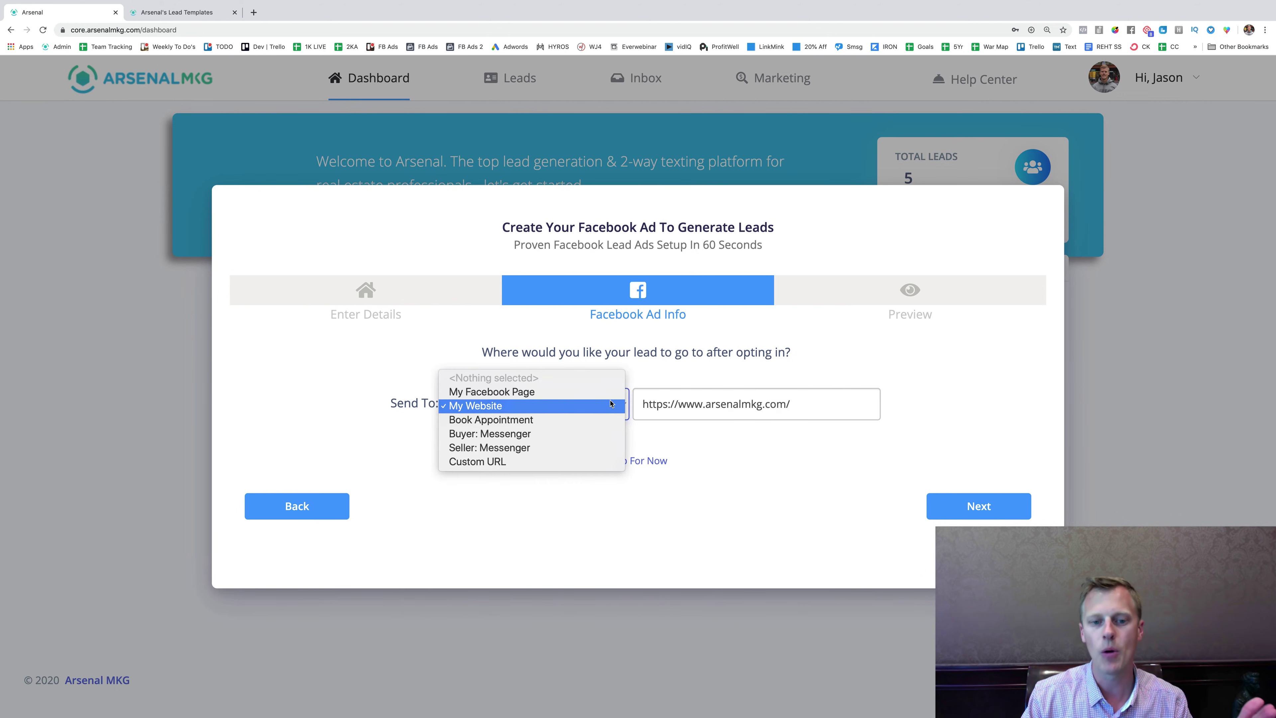
{"action": "left_click", "coordinate": [602, 419]}
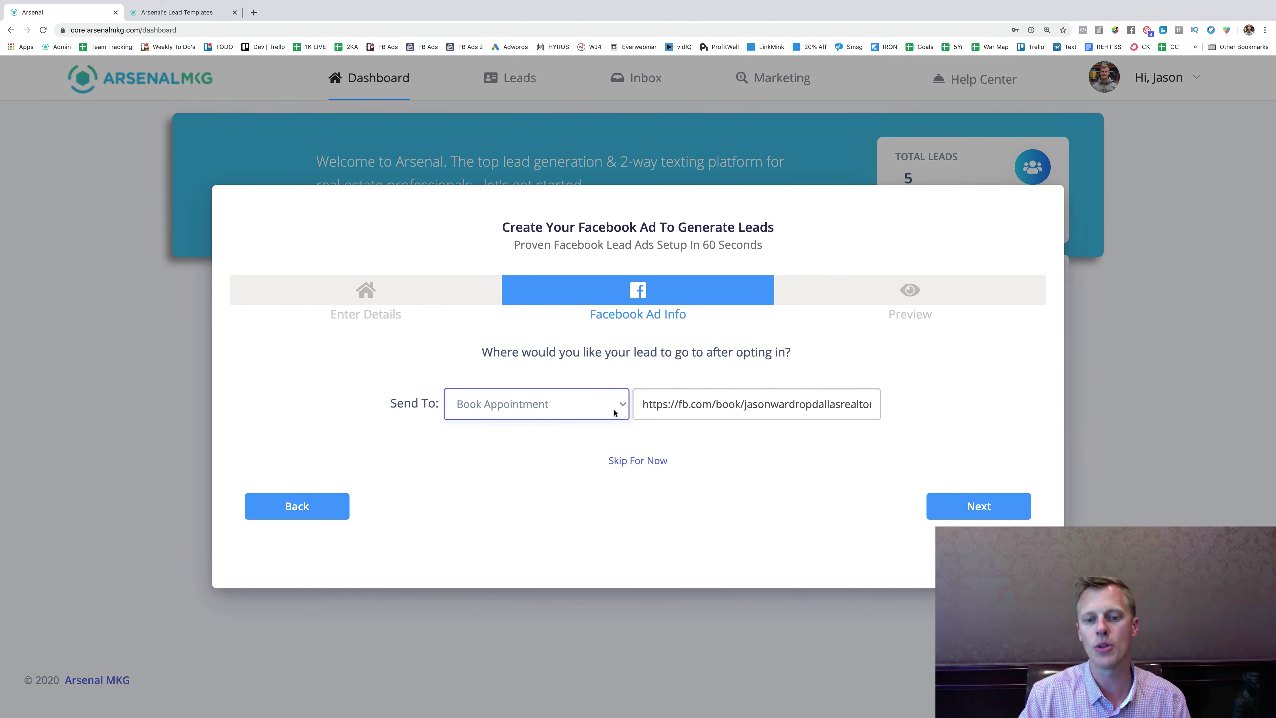
{"action": "left_click", "coordinate": [614, 412]}
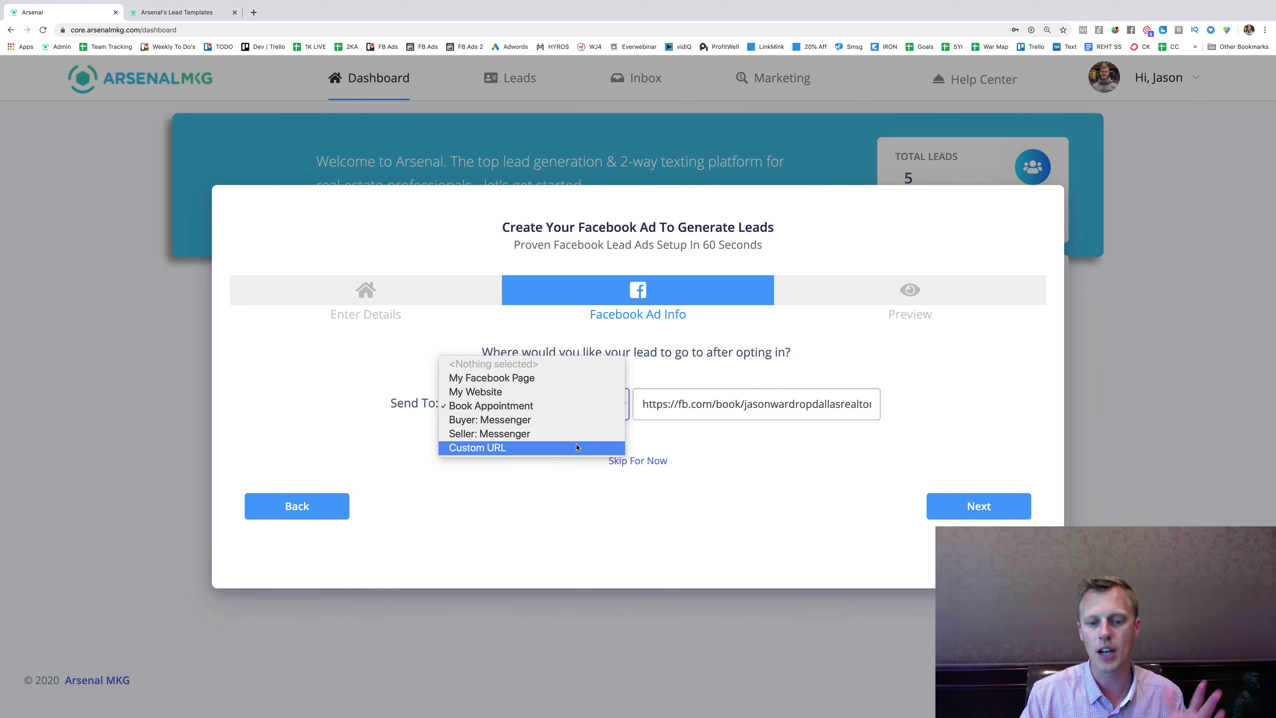
{"action": "left_click", "coordinate": [580, 410]}
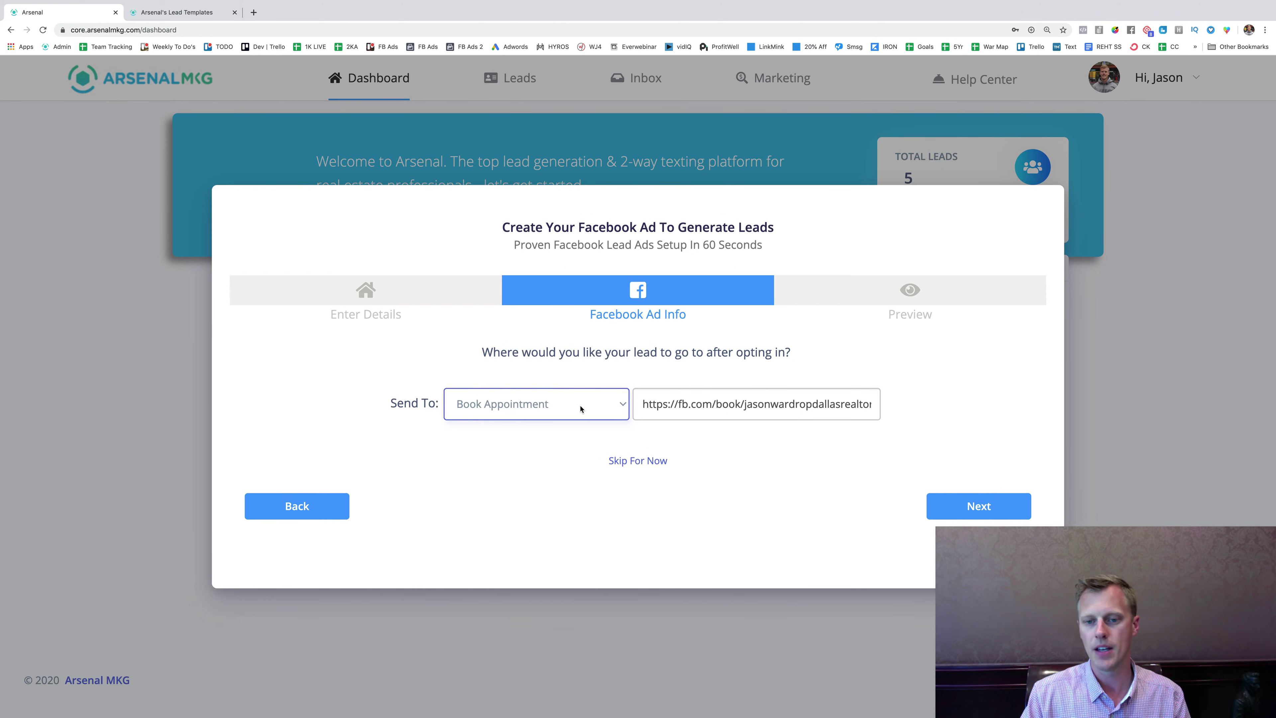
{"action": "left_click", "coordinate": [977, 507]}
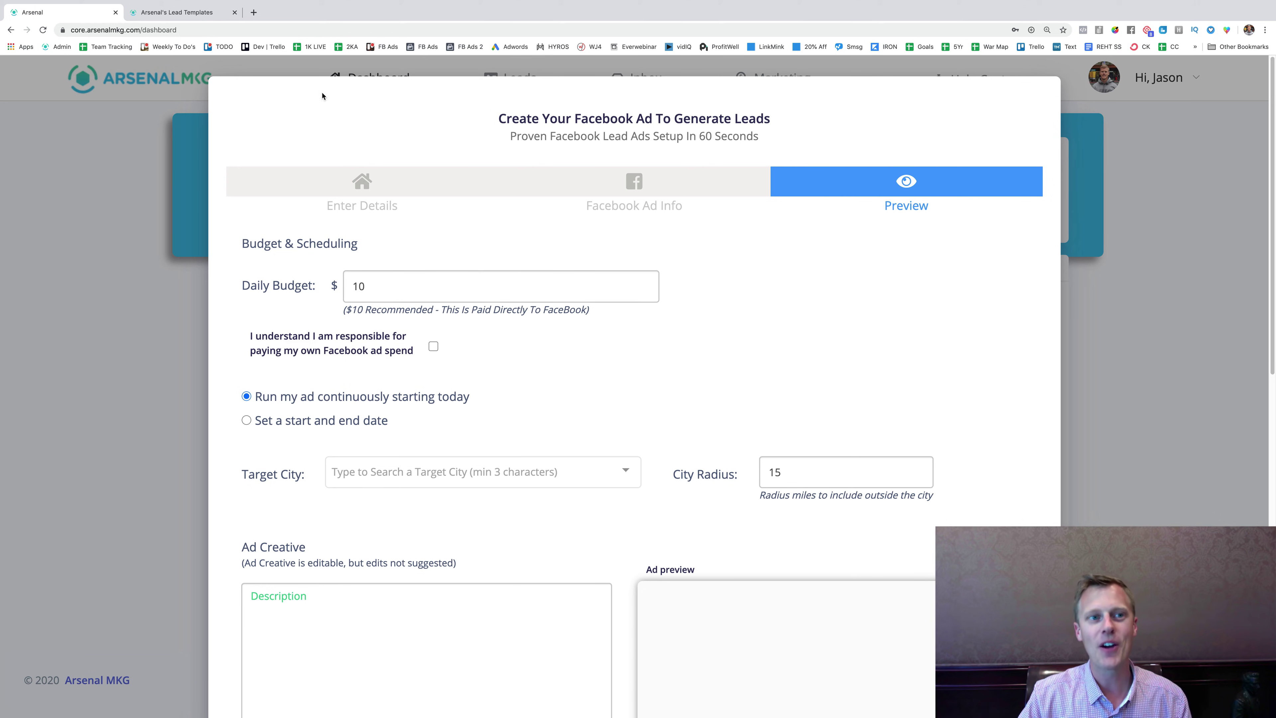
Step: Accept responsibility for paying the Facebook ad spend and set the target city to Phoenix - [Arizona]
{"action": "left_click", "coordinate": [203, 18]}
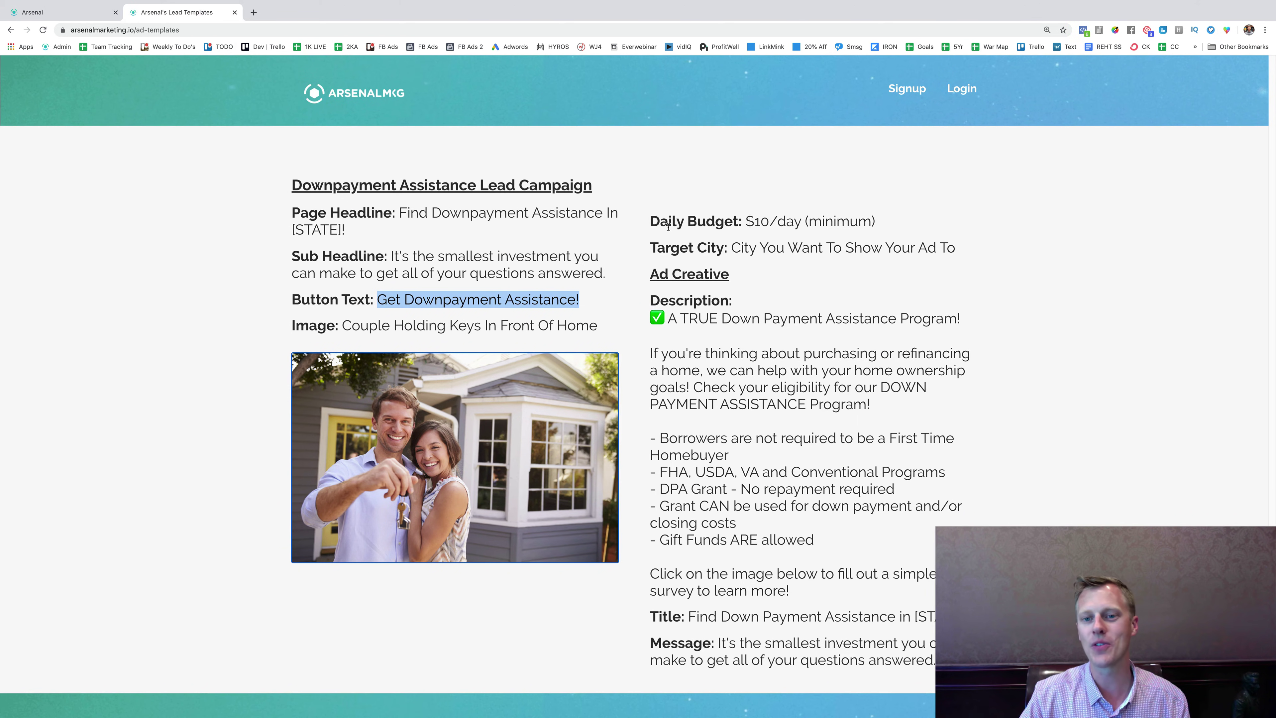
{"action": "left_click", "coordinate": [58, 11]}
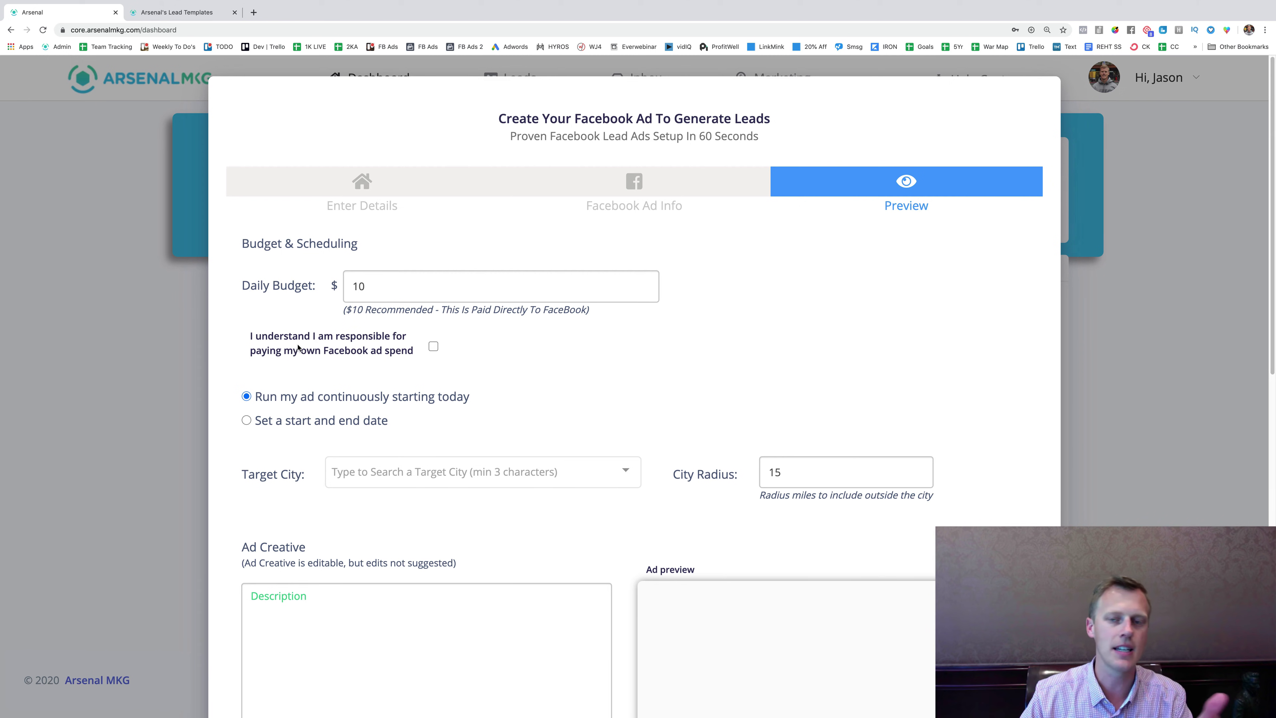
{"action": "left_click", "coordinate": [433, 347]}
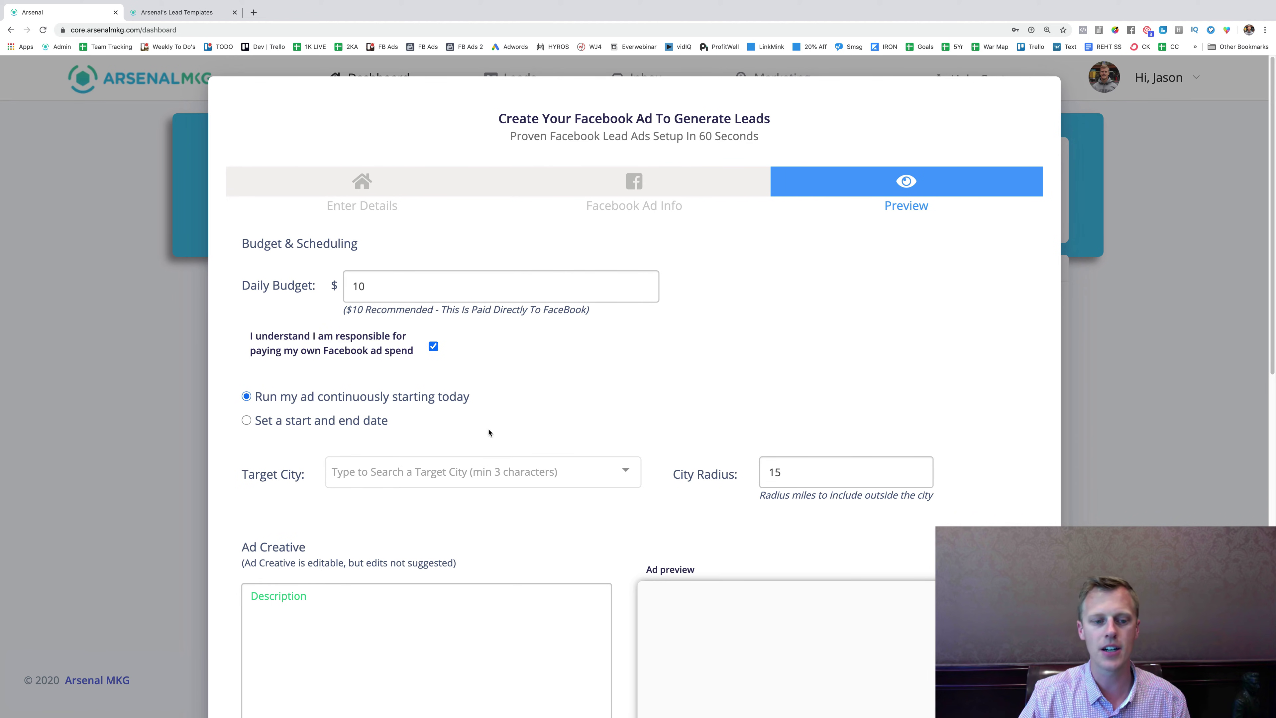
{"action": "left_click", "coordinate": [399, 473]}
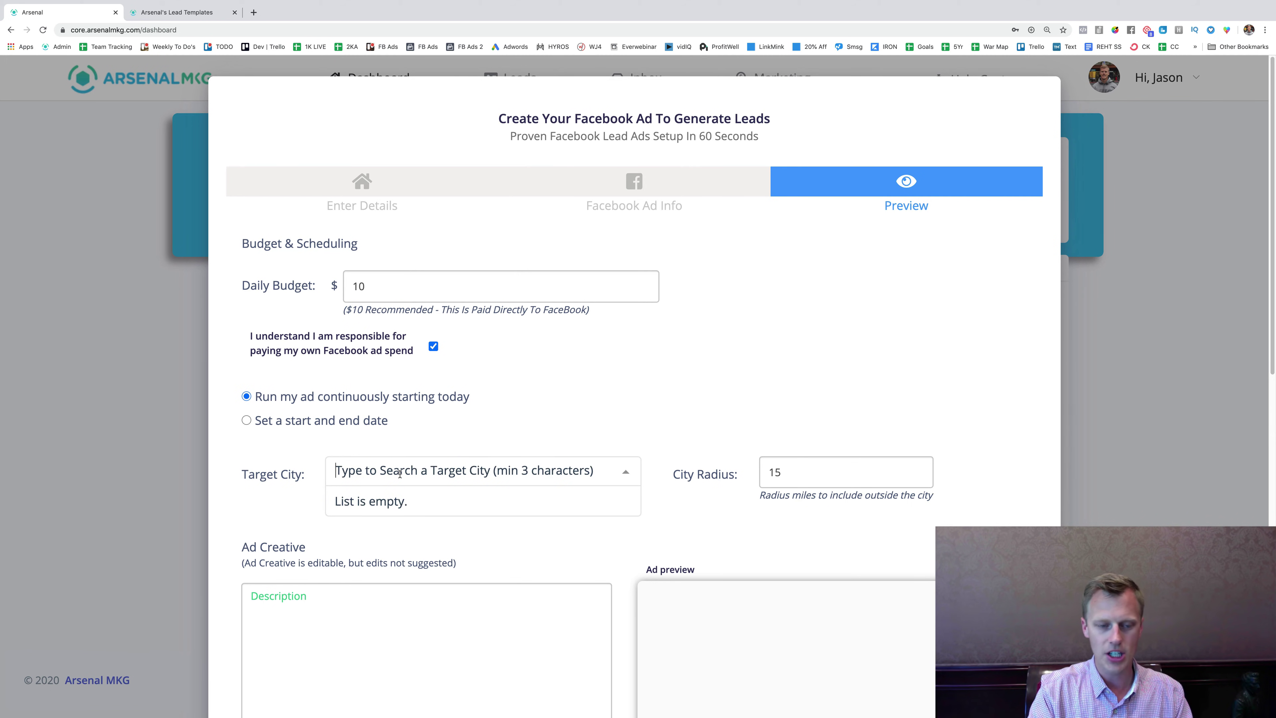
{"action": "type", "text": "Phoenix"}
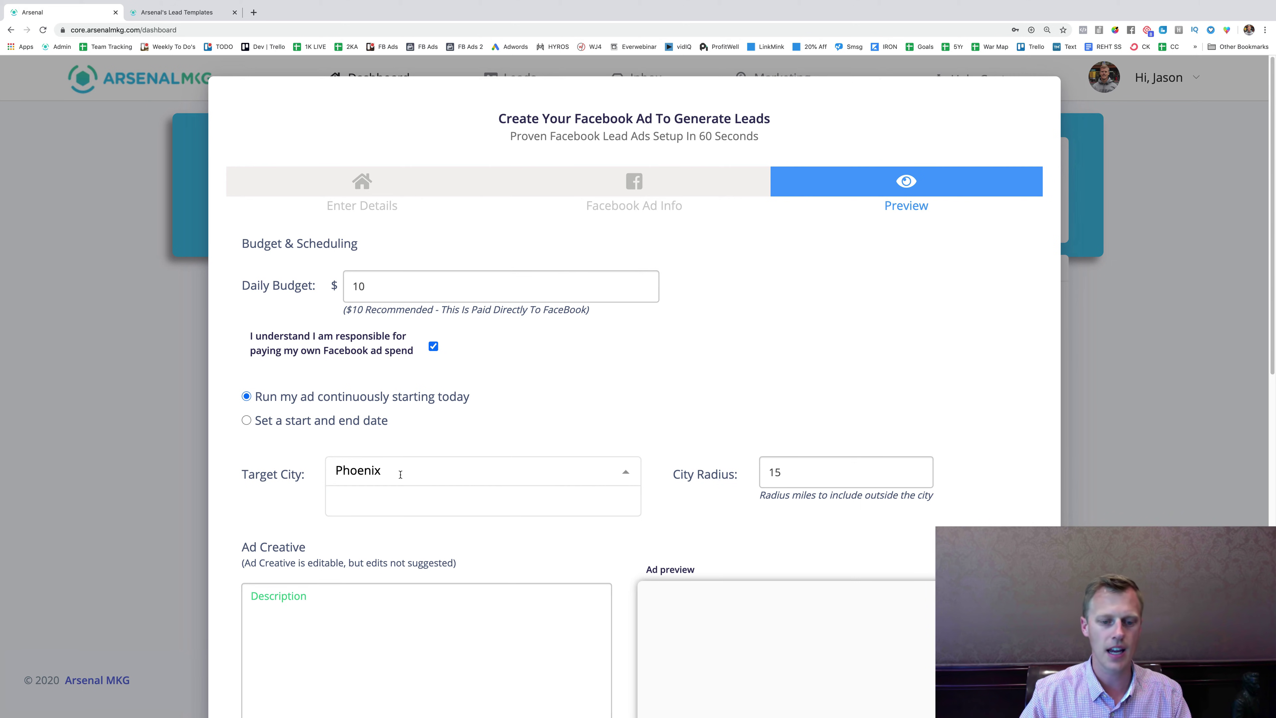
{"action": "left_click", "coordinate": [398, 499]}
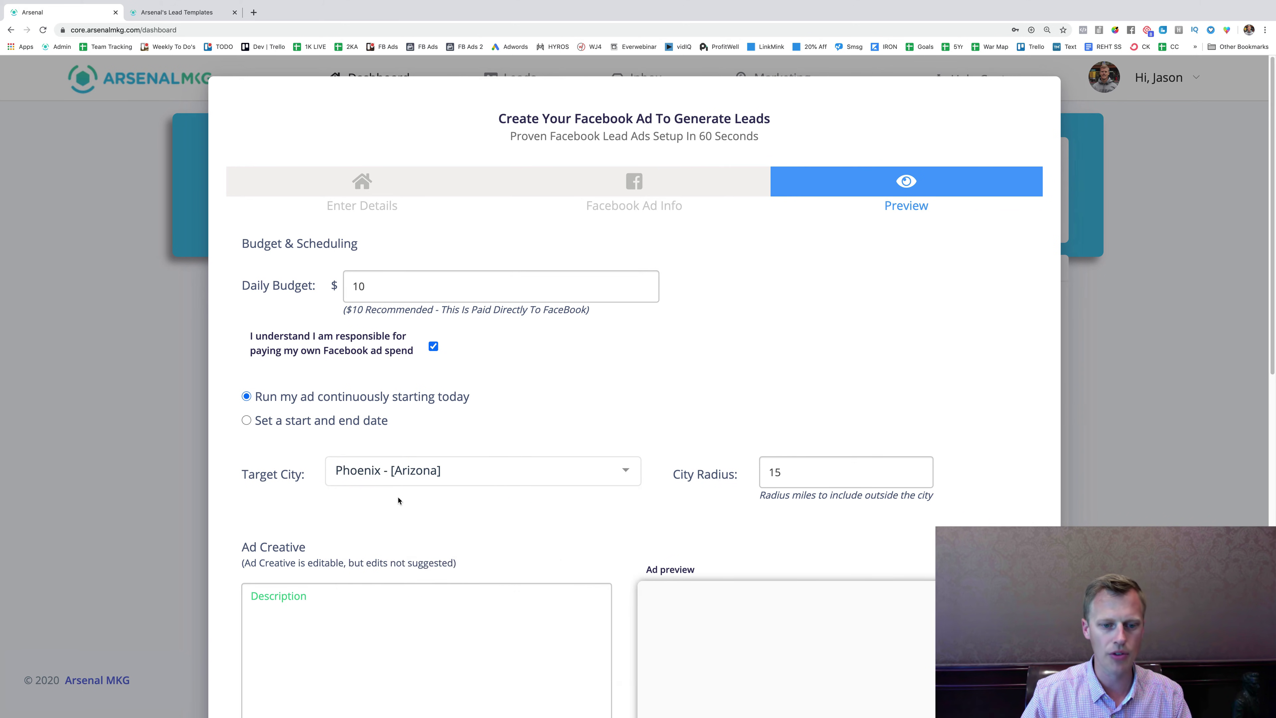
Step: Copy the template's full description, starting with "A TRUE Down Payment Assistance Program!", into the ad creative's description and review it
{"action": "scroll", "coordinate": [381, 500], "scroll_direction": "down", "scroll_amount": 5}
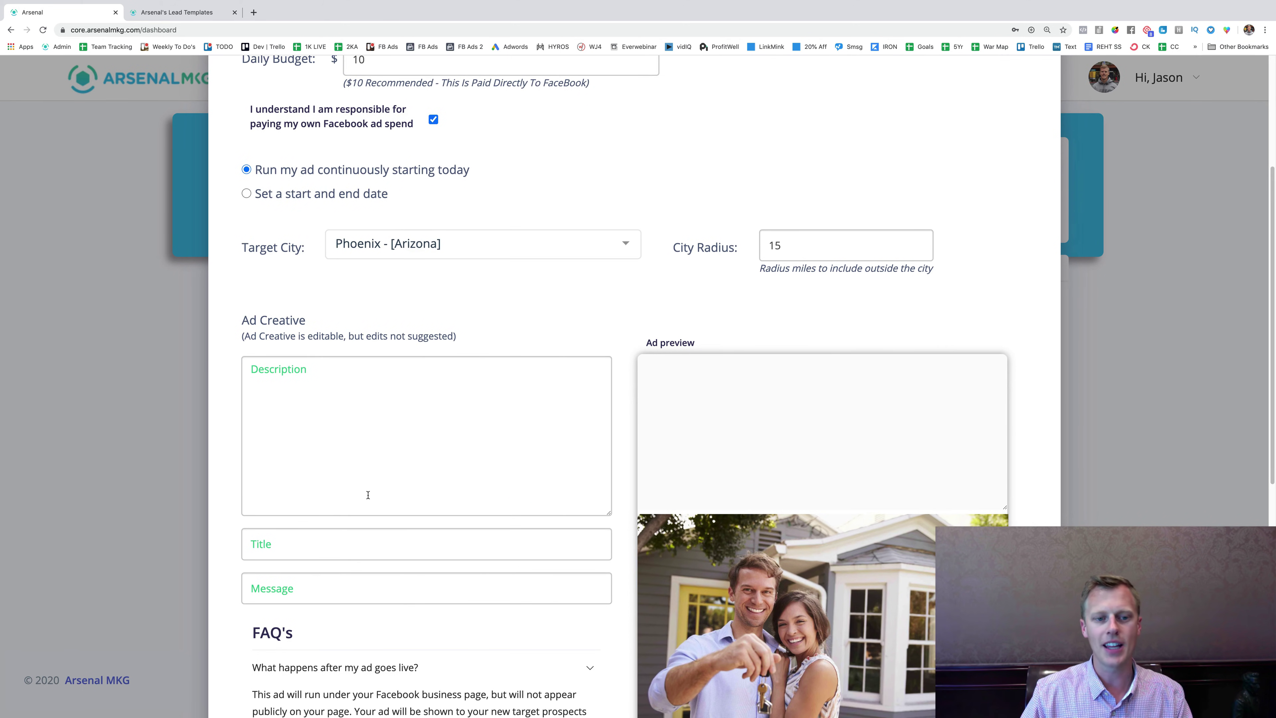
{"action": "scroll", "coordinate": [379, 356], "scroll_direction": "down", "scroll_amount": 3}
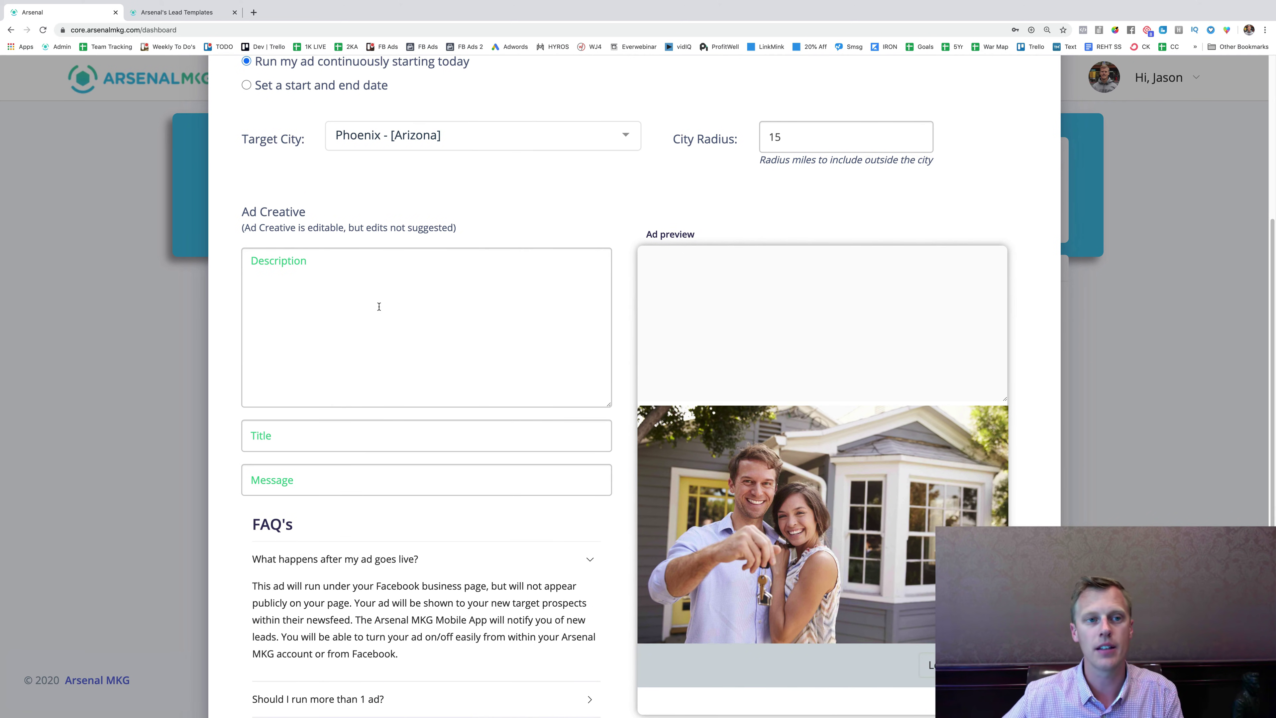
{"action": "left_click", "coordinate": [206, 19]}
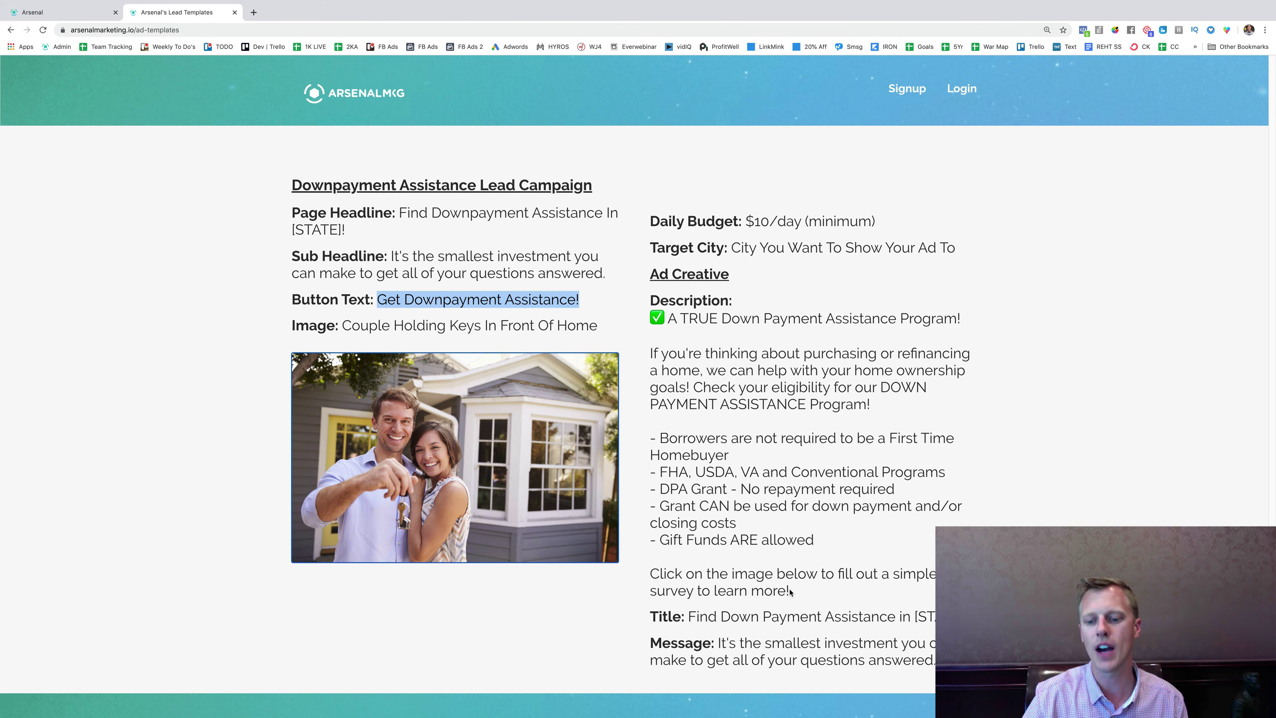
{"action": "left_click_drag", "start_coordinate": [652, 318], "coordinate": [814, 582]}
{"action": "key", "text": "ctrl+c"}
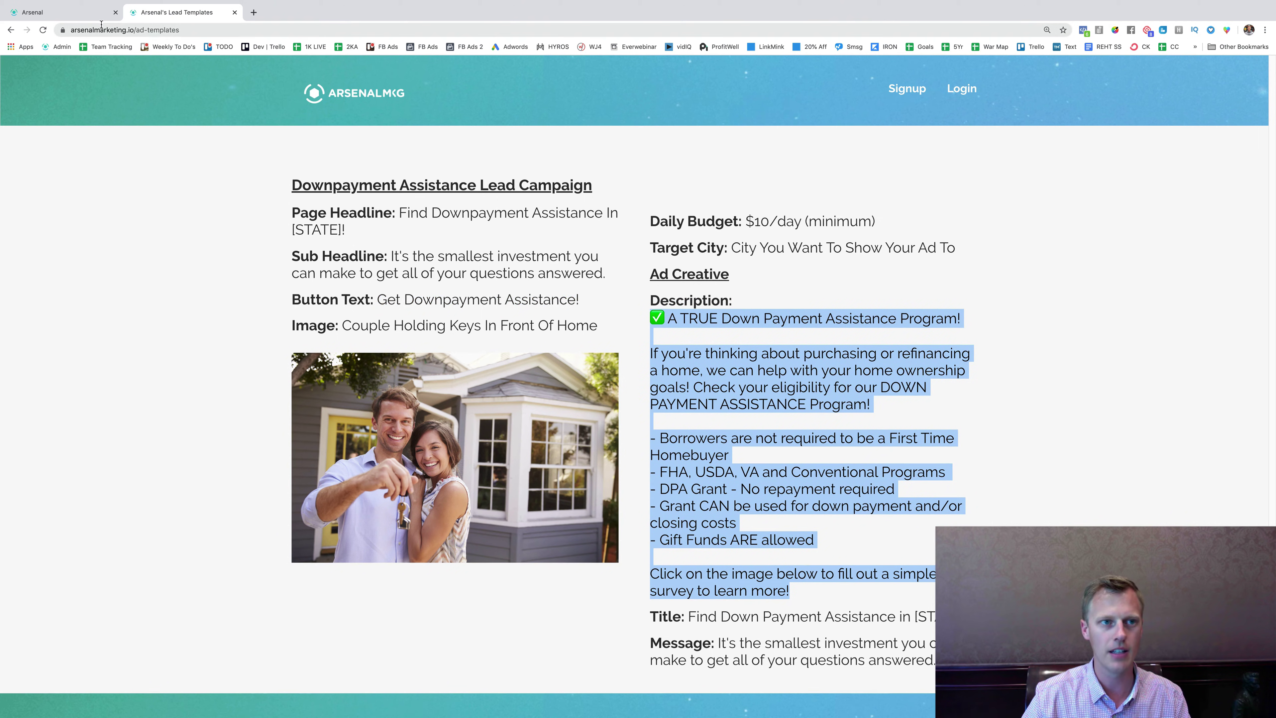
{"action": "left_click", "coordinate": [98, 14]}
{"action": "left_click", "coordinate": [375, 314]}
{"action": "key", "text": "ctrl+v"}
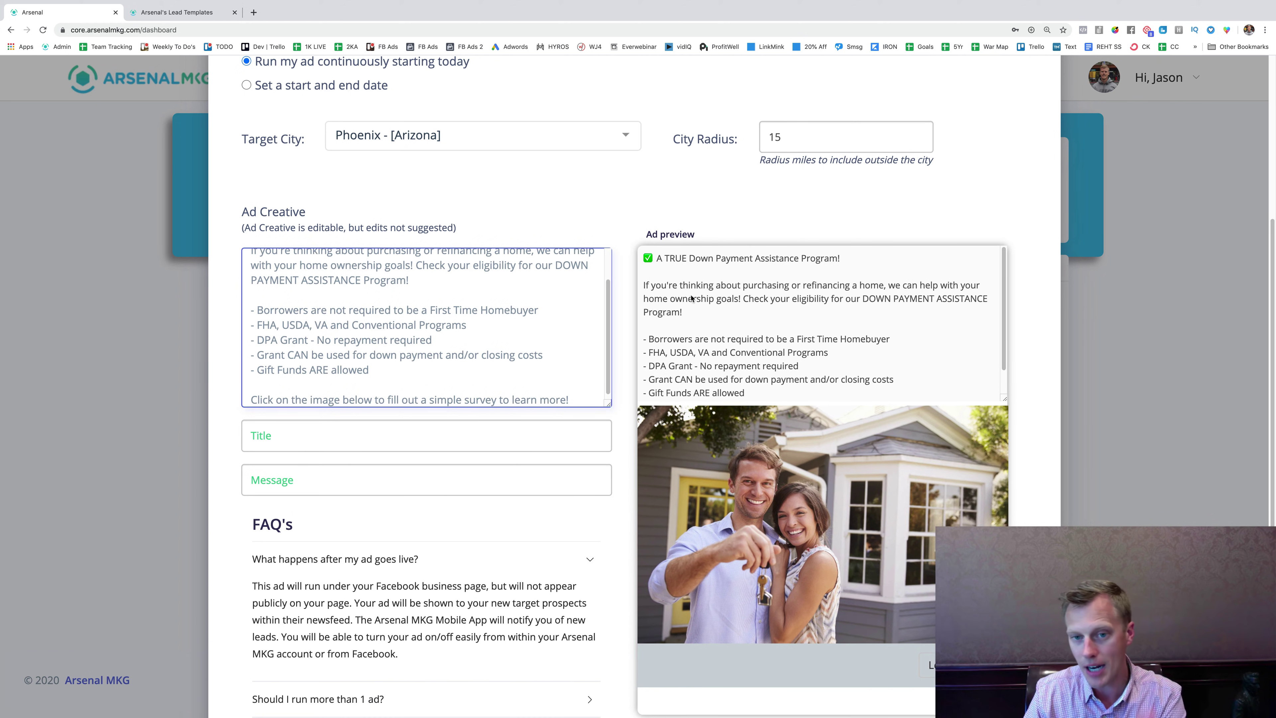
{"action": "scroll", "coordinate": [709, 302], "scroll_direction": "up", "scroll_amount": 1}
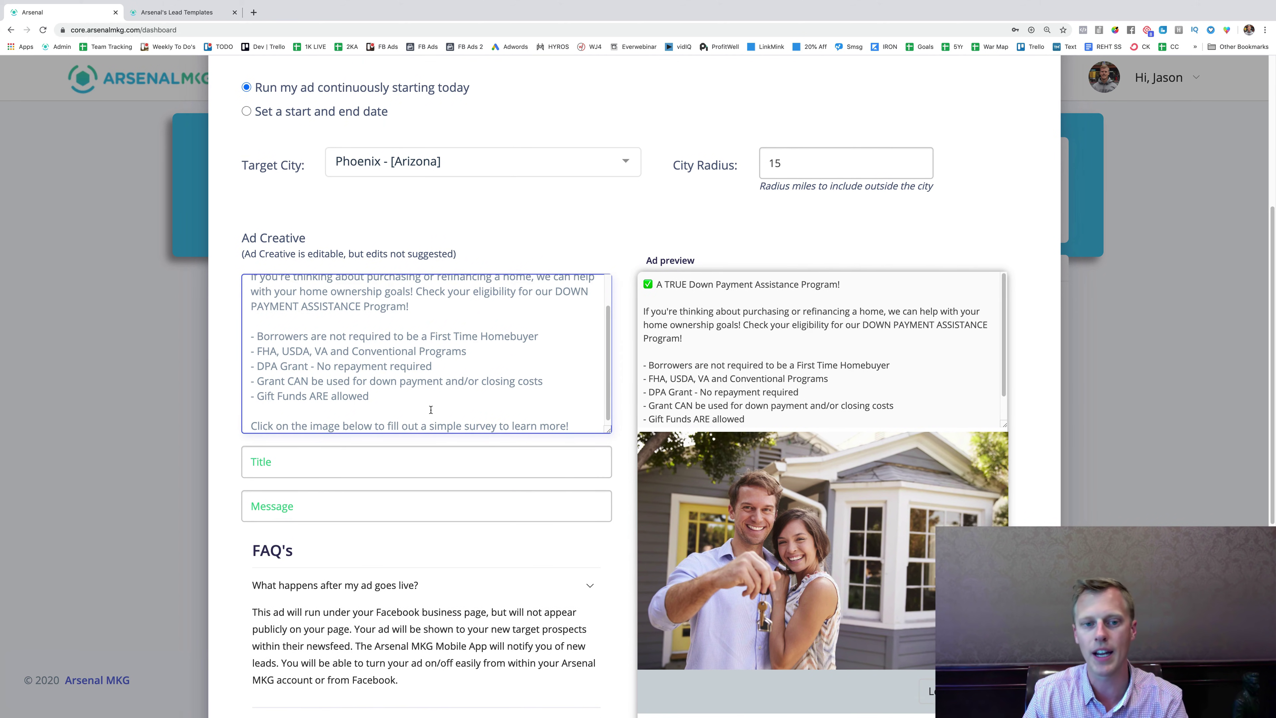
{"action": "scroll", "coordinate": [431, 410], "scroll_direction": "up", "scroll_amount": 2}
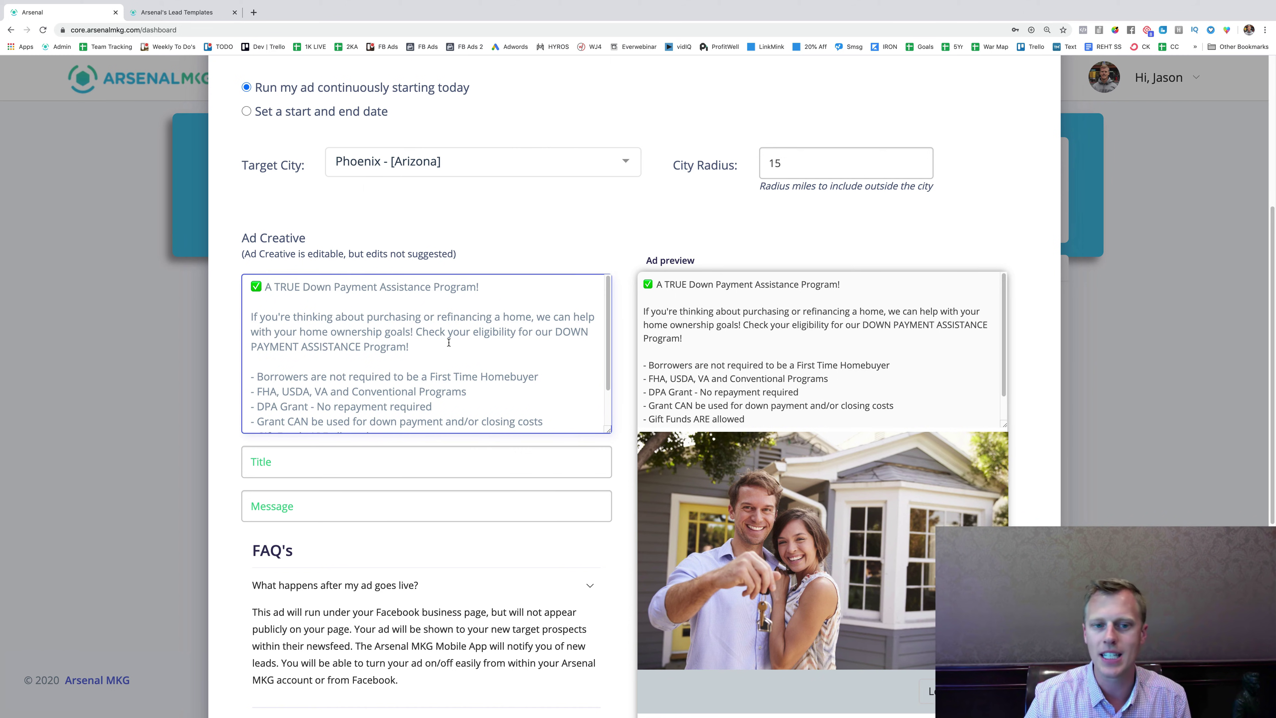
{"action": "scroll", "coordinate": [437, 344], "scroll_direction": "down", "scroll_amount": 2}
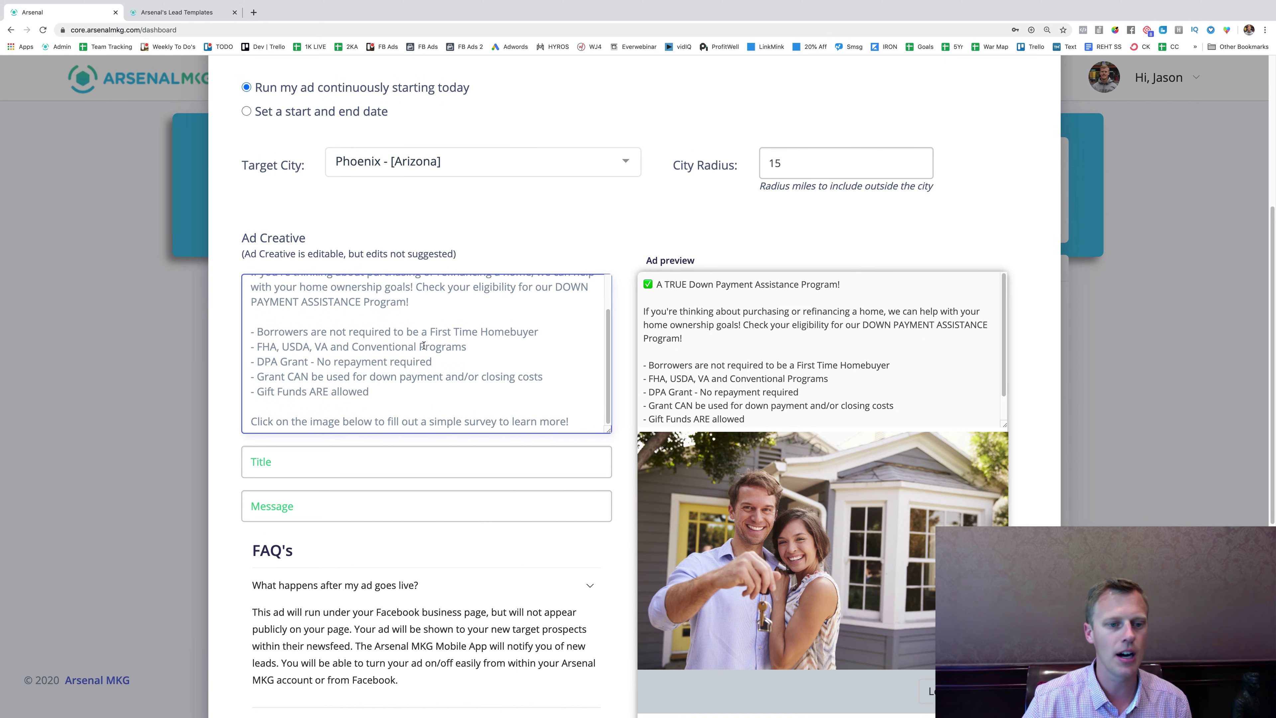
{"action": "scroll", "coordinate": [423, 345], "scroll_direction": "up", "scroll_amount": 2}
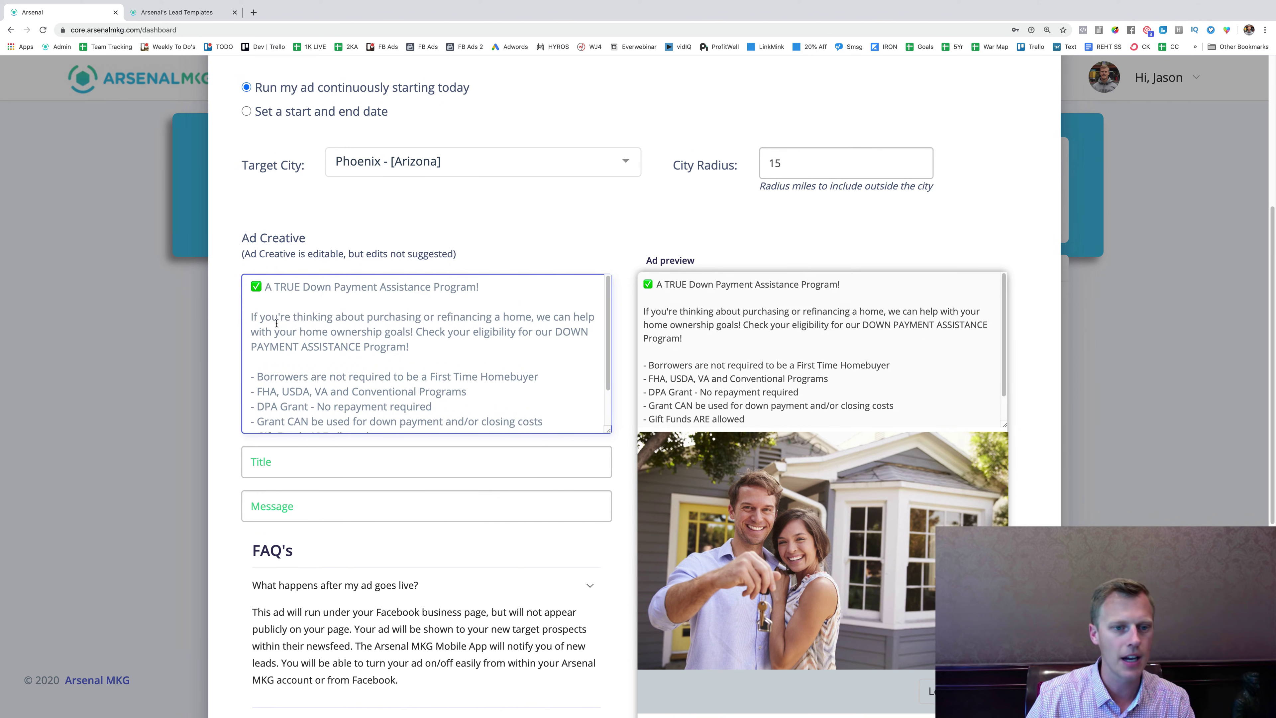
Step: Copy the template's title into the ad creative and fill in the state so it reads "Find Down Payment Assistance in Arizona"
{"action": "left_click", "coordinate": [193, 14]}
{"action": "scroll", "coordinate": [674, 505], "scroll_direction": "down", "scroll_amount": 2}
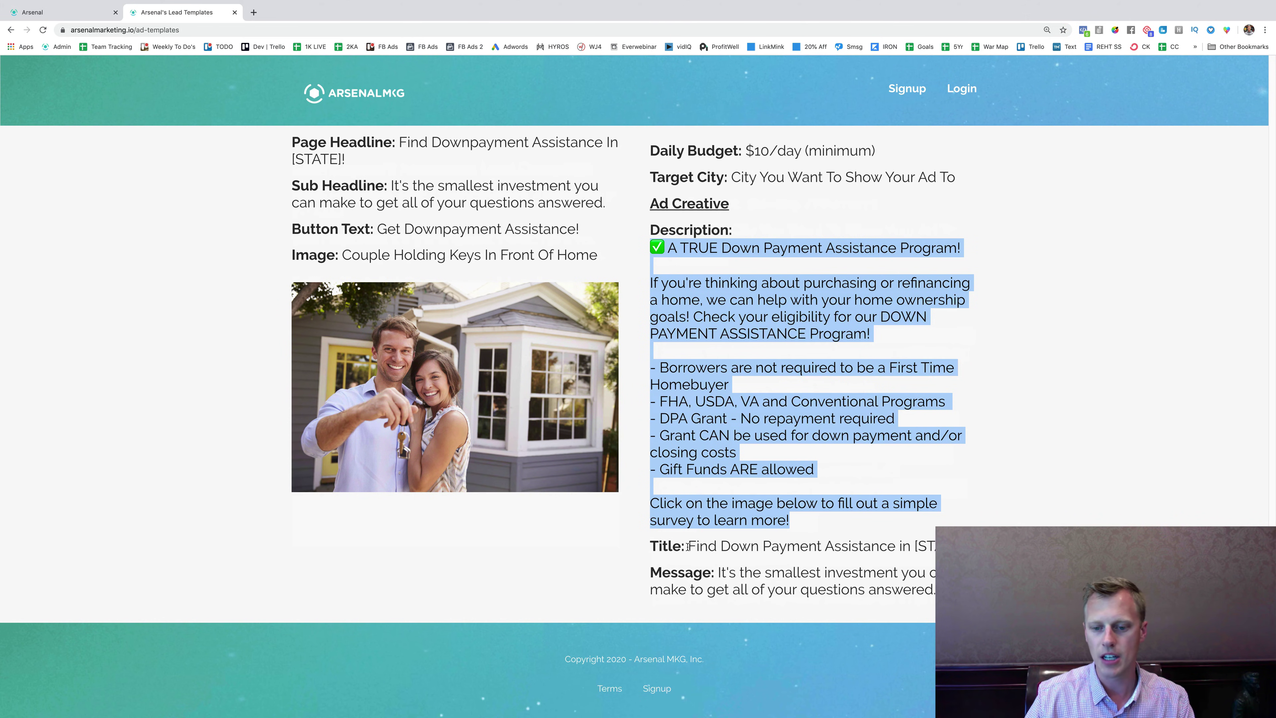
{"action": "left_click_drag", "start_coordinate": [688, 547], "coordinate": [935, 546]}
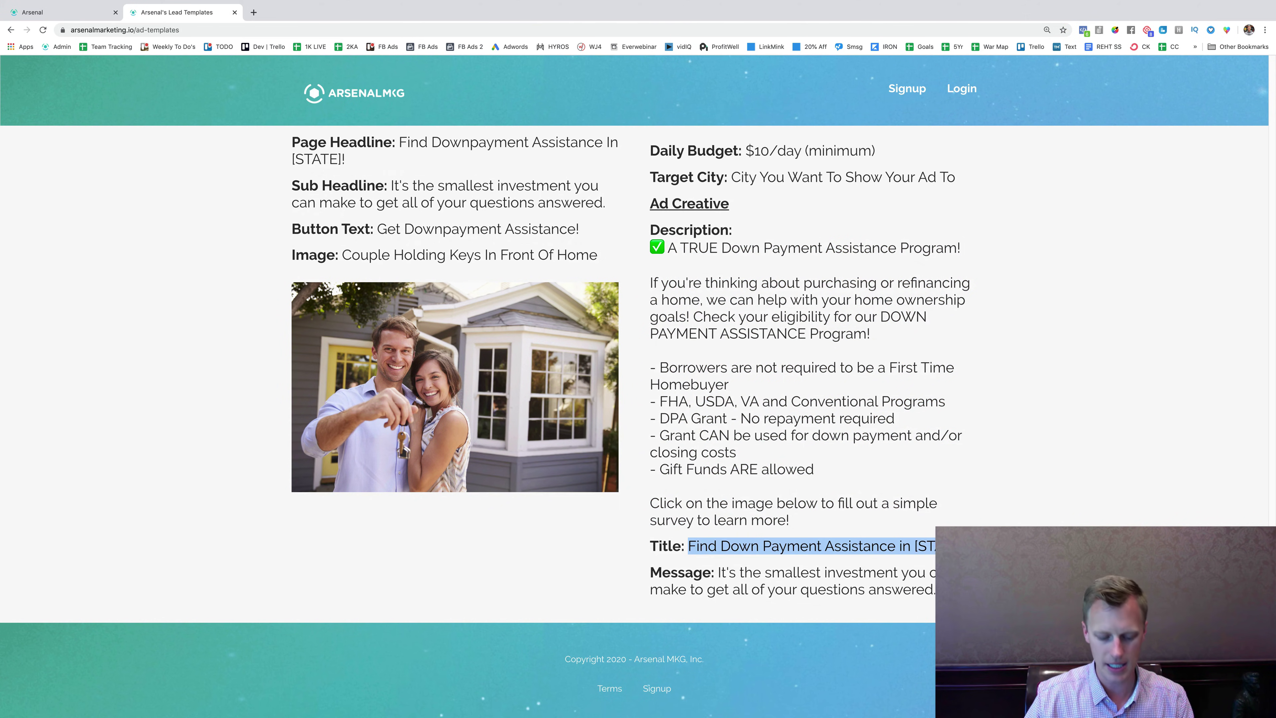
{"action": "left_click", "coordinate": [60, 12]}
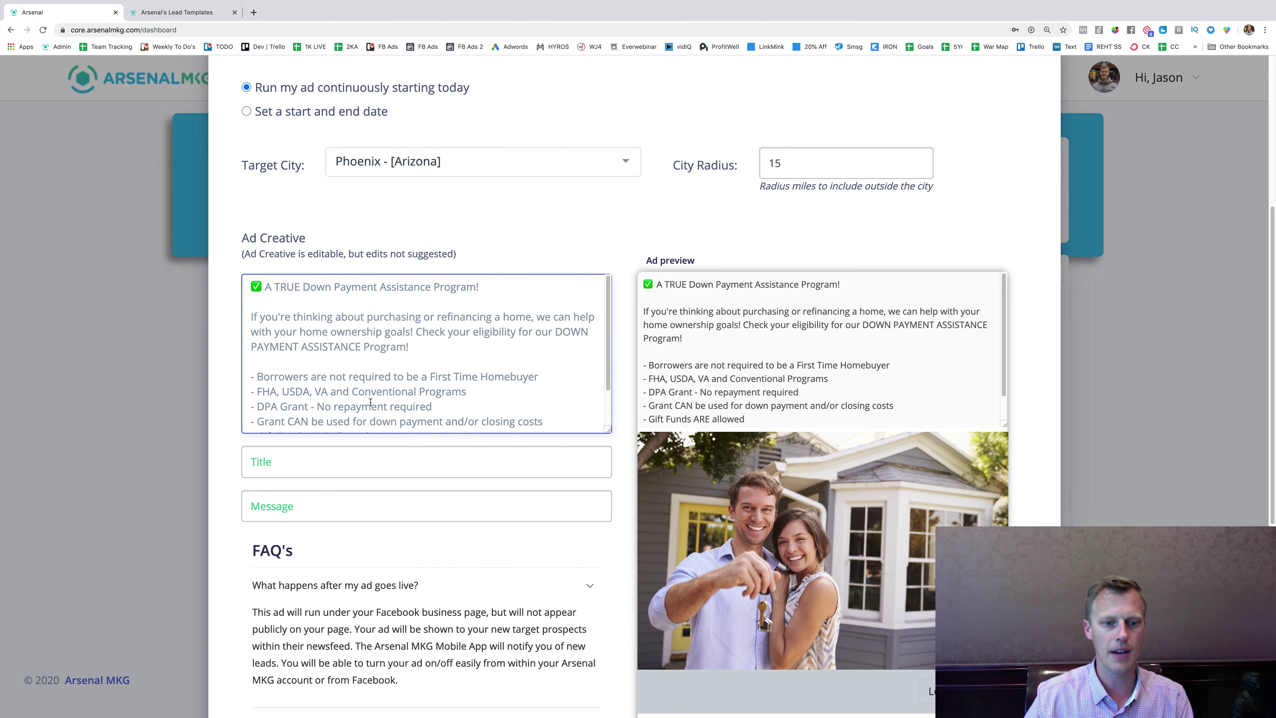
{"action": "left_click", "coordinate": [341, 461]}
{"action": "type", "text": "Find Down Payment Assistance in [STATE]"}
{"action": "left_click_drag", "start_coordinate": [453, 461], "coordinate": [418, 463]}
{"action": "type", "text": "Arizona"}
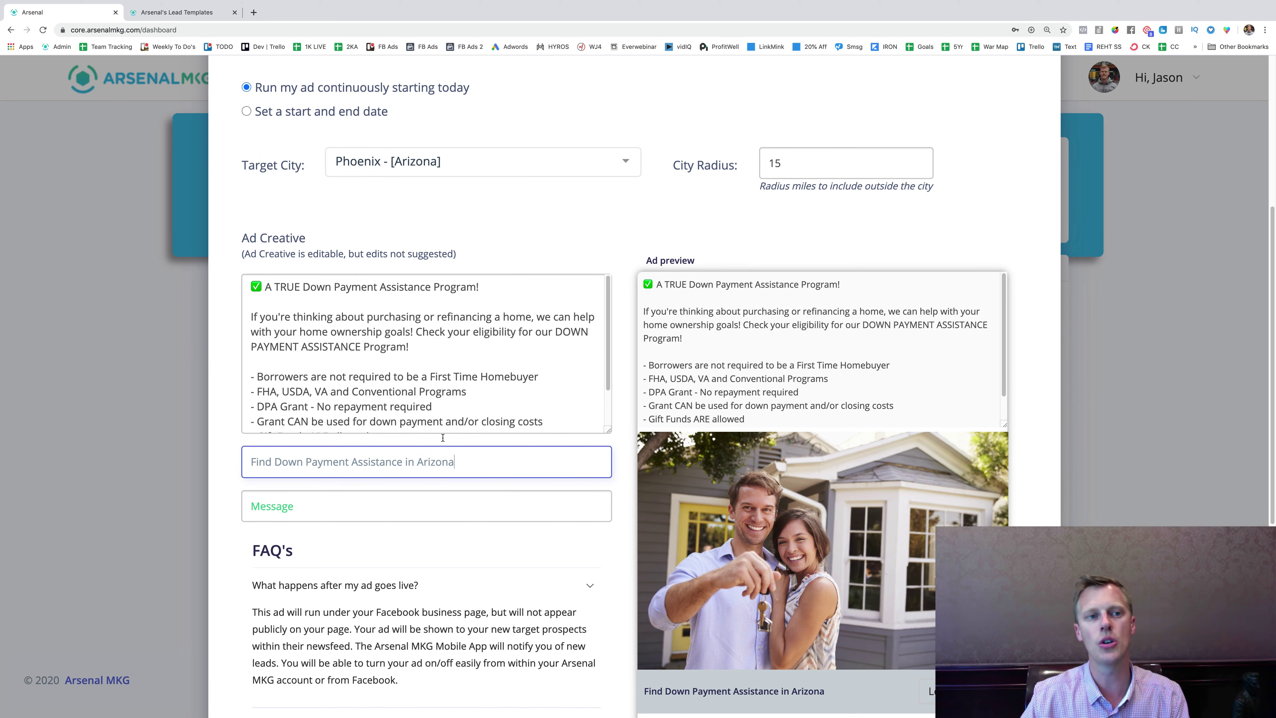
Step: Copy the template's message about the smallest investment you can make to get all of your questions answered into the ad's message
{"action": "left_click", "coordinate": [200, 15]}
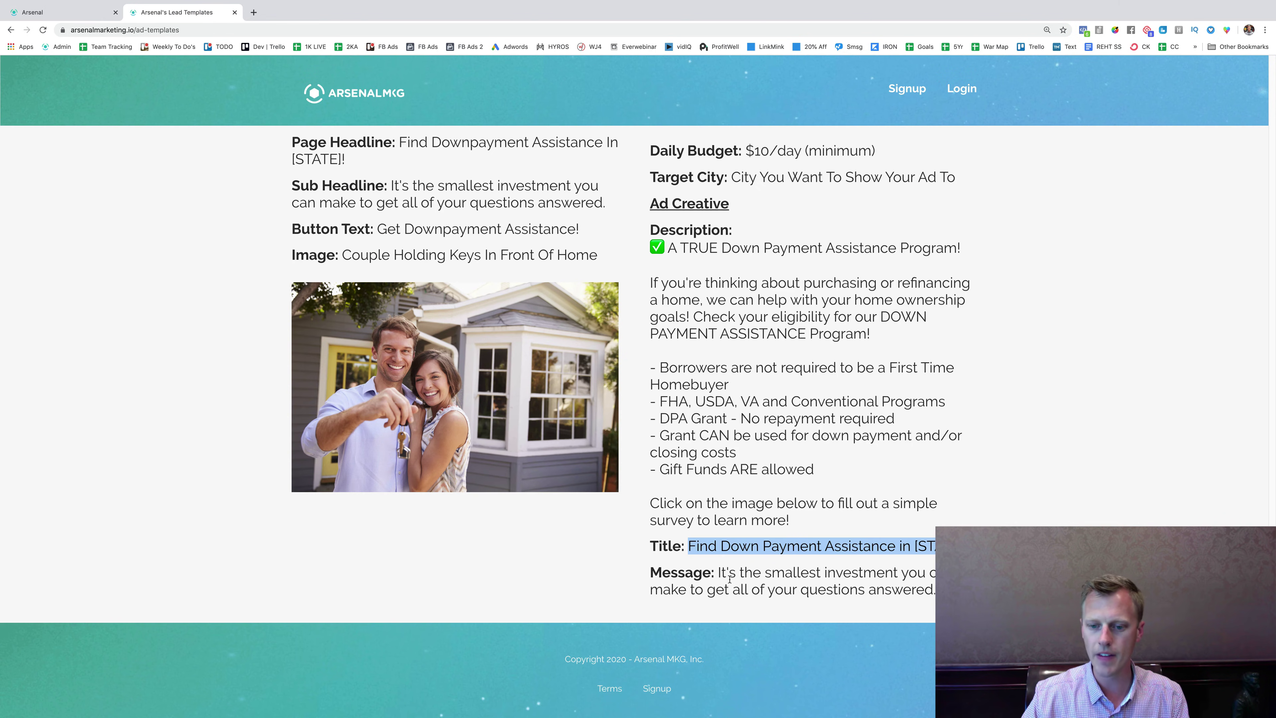
{"action": "left_click_drag", "start_coordinate": [720, 572], "coordinate": [937, 590]}
{"action": "key", "text": "super+c"}
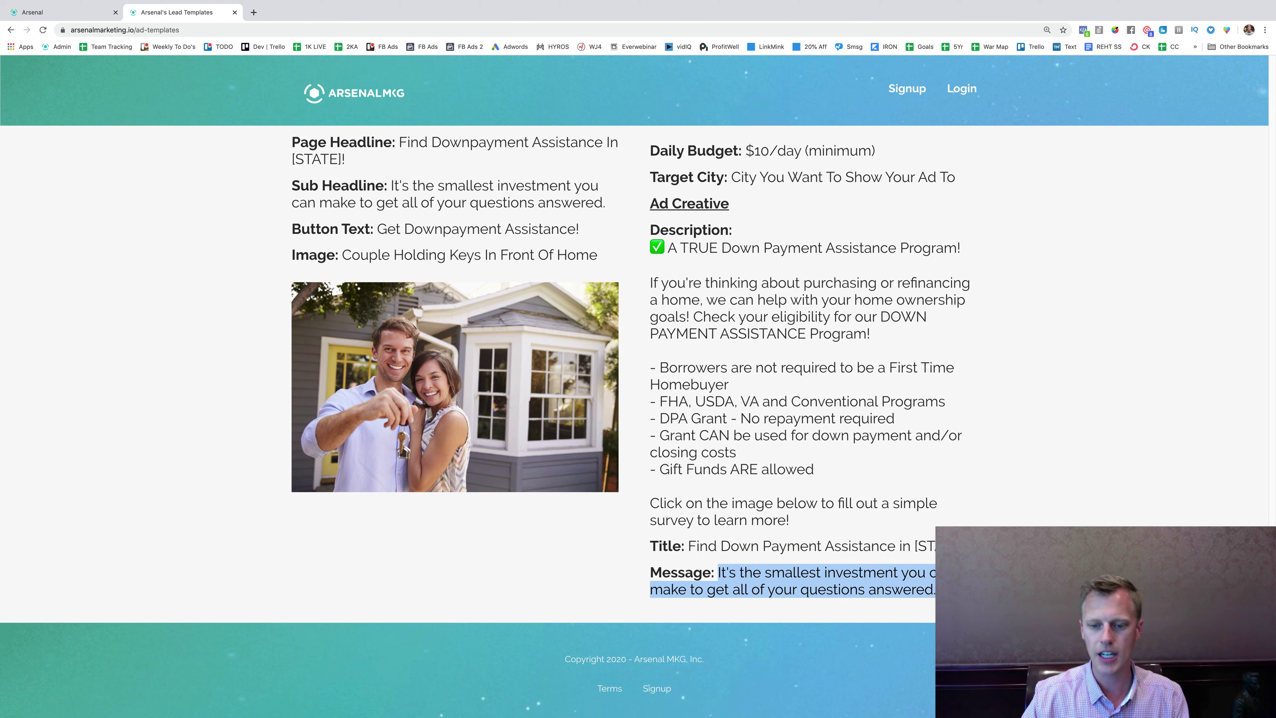
{"action": "left_click", "coordinate": [65, 13]}
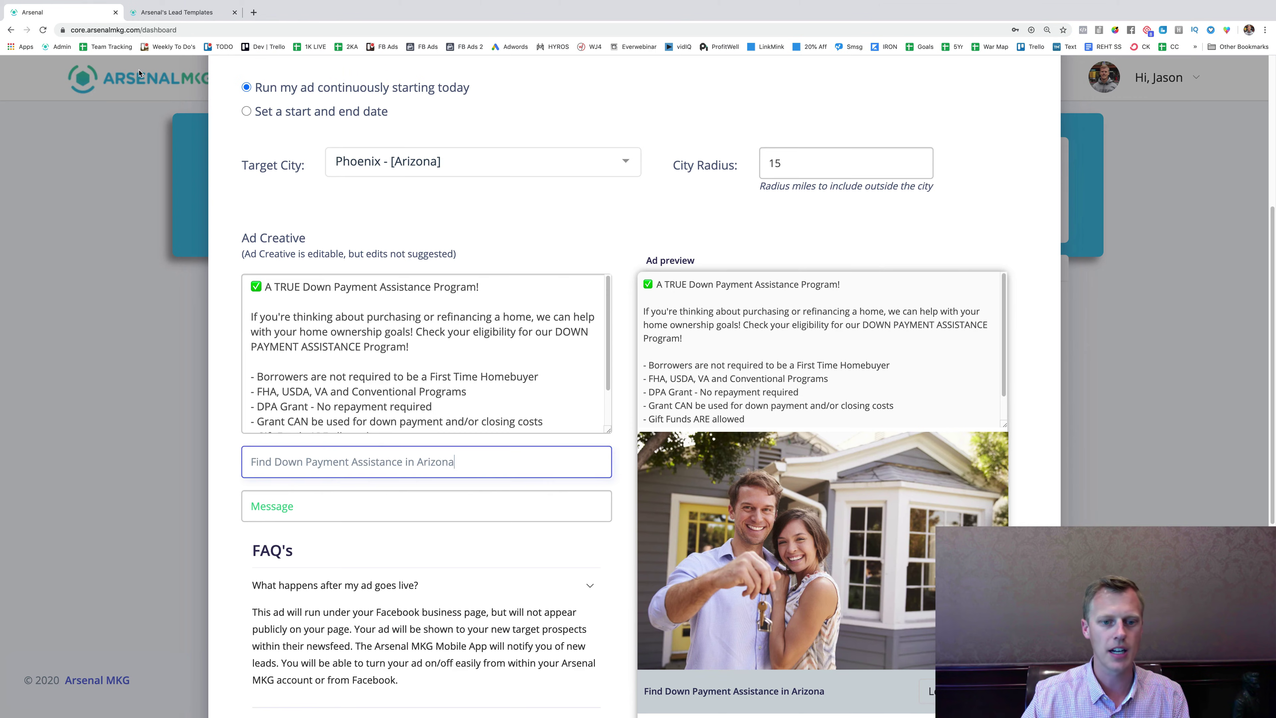
{"action": "left_click", "coordinate": [378, 500]}
{"action": "key", "text": "super+v"}
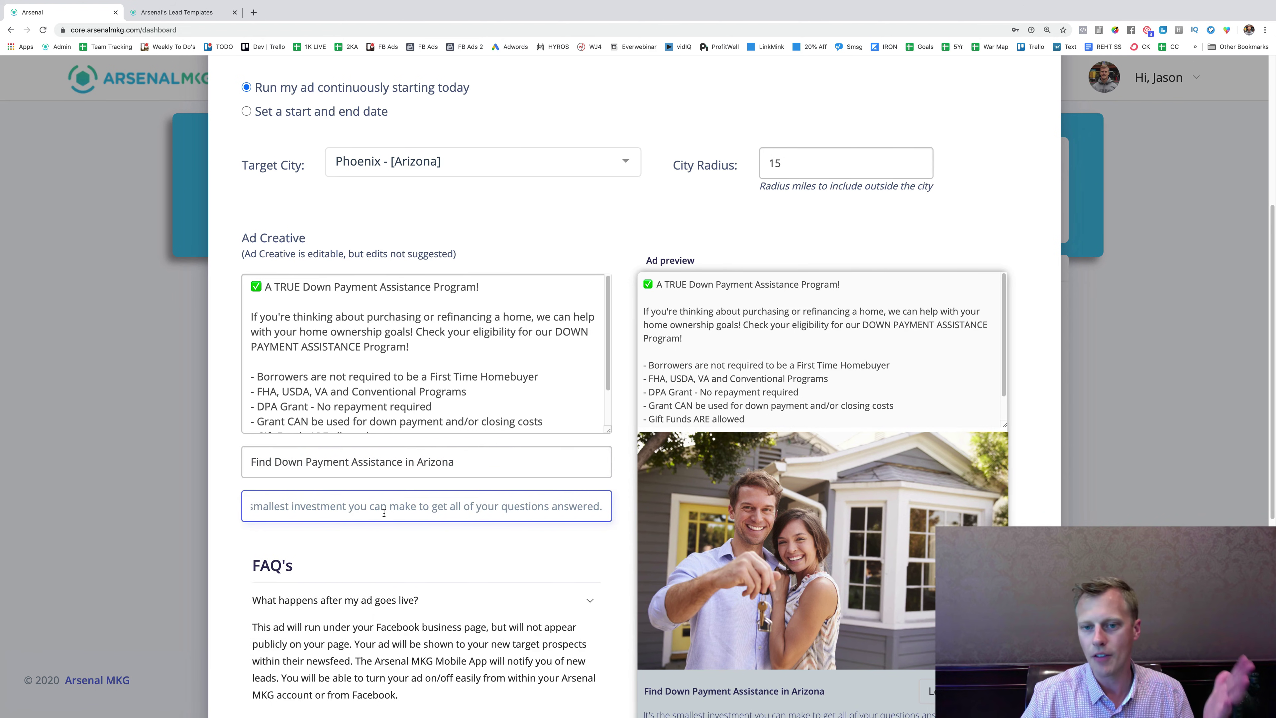
Step: Review the completed ad preview and submit the Downpayment Assistance lead campaign
{"action": "scroll", "coordinate": [427, 508], "scroll_direction": "down", "scroll_amount": 4}
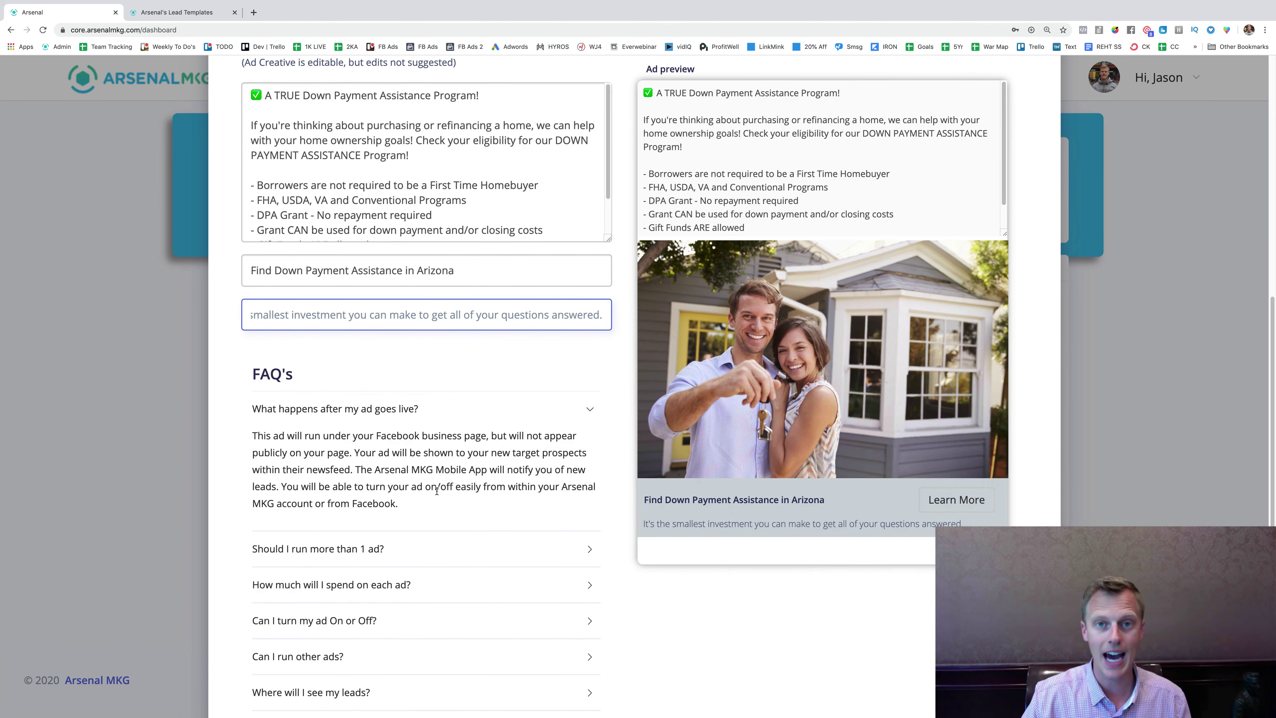
{"action": "scroll", "coordinate": [438, 506], "scroll_direction": "down", "scroll_amount": 4}
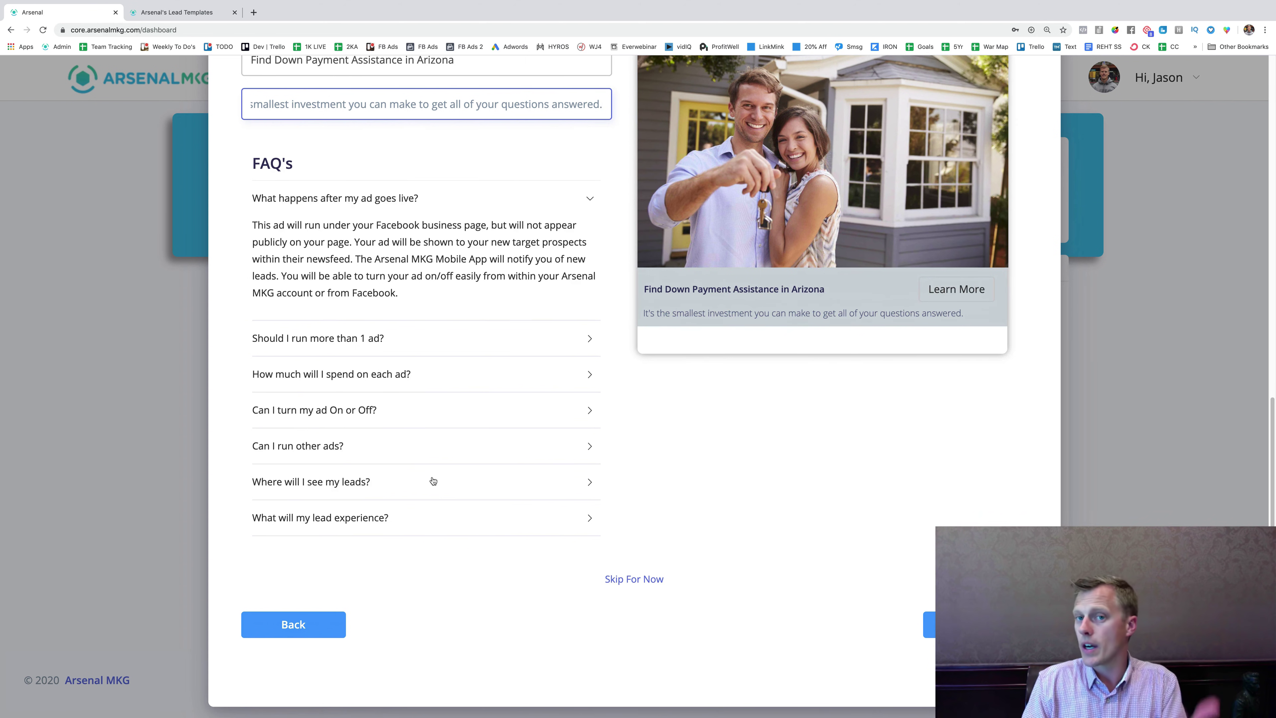
{"action": "left_click", "coordinate": [984, 624]}
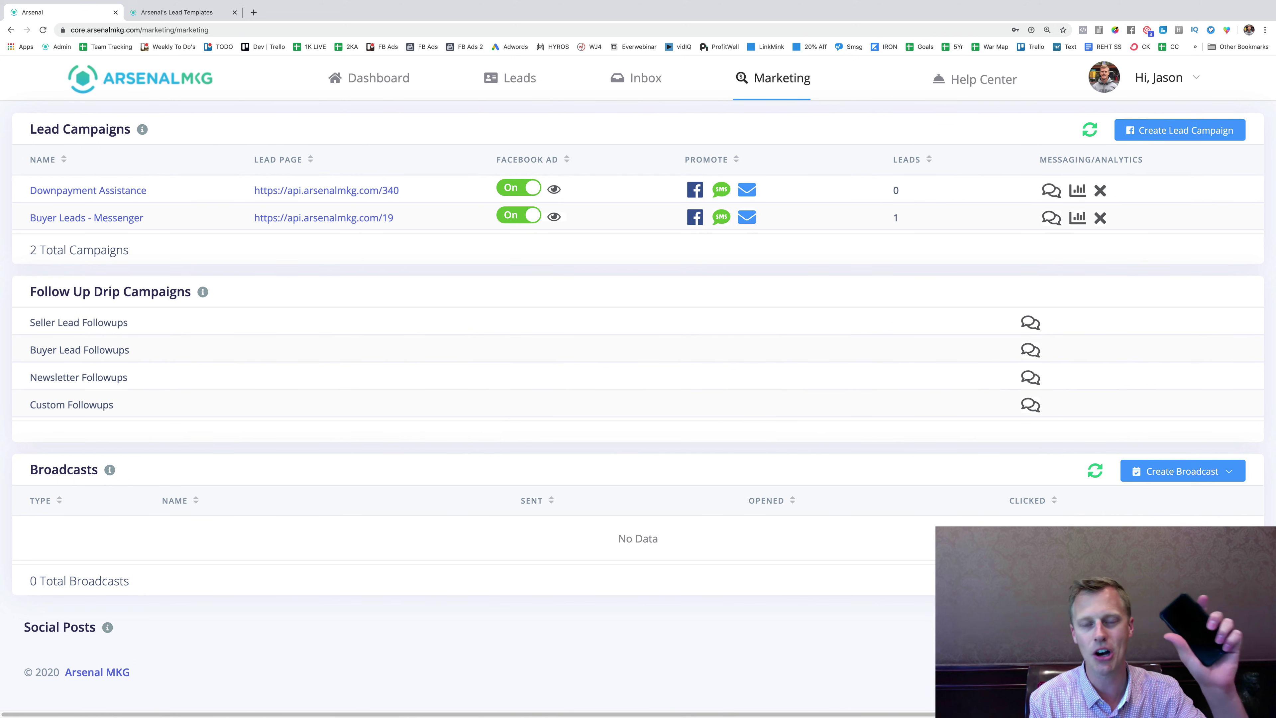
Step: Look over the lead inbox and open the Downpayment Assistance lead page from the marketing campaigns
{"action": "left_click", "coordinate": [628, 90]}
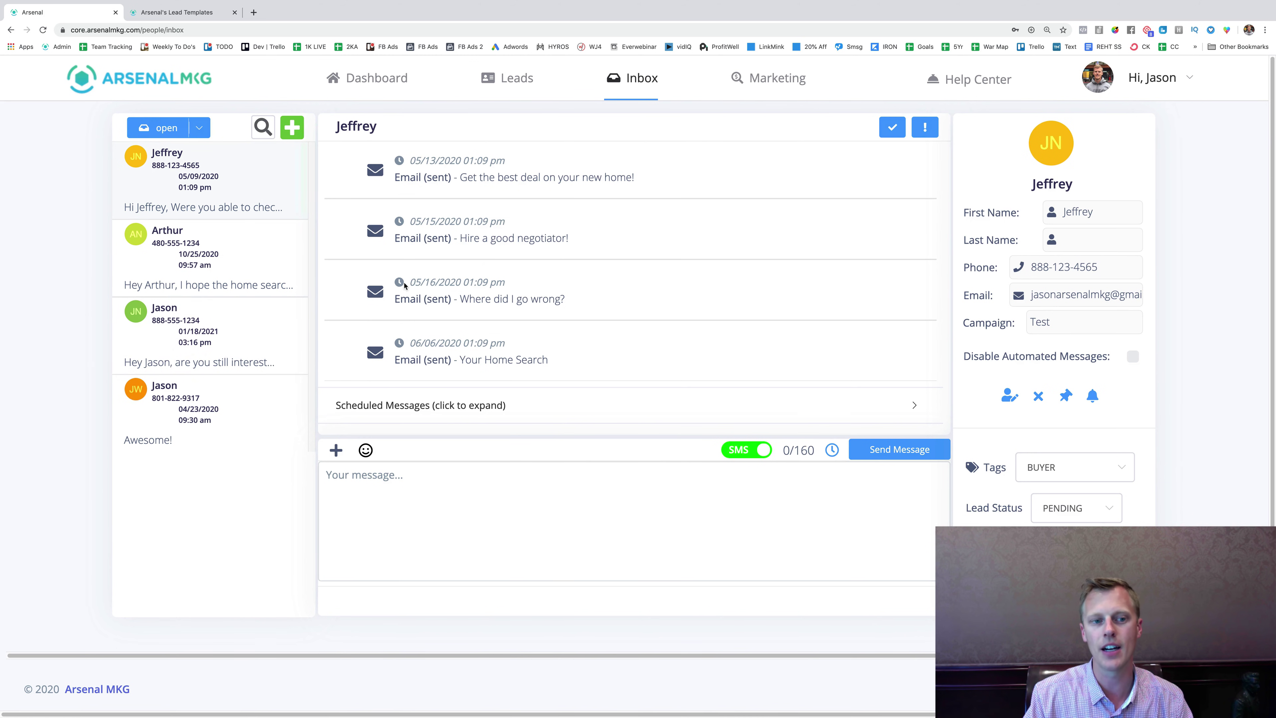
{"action": "left_click", "coordinate": [781, 80]}
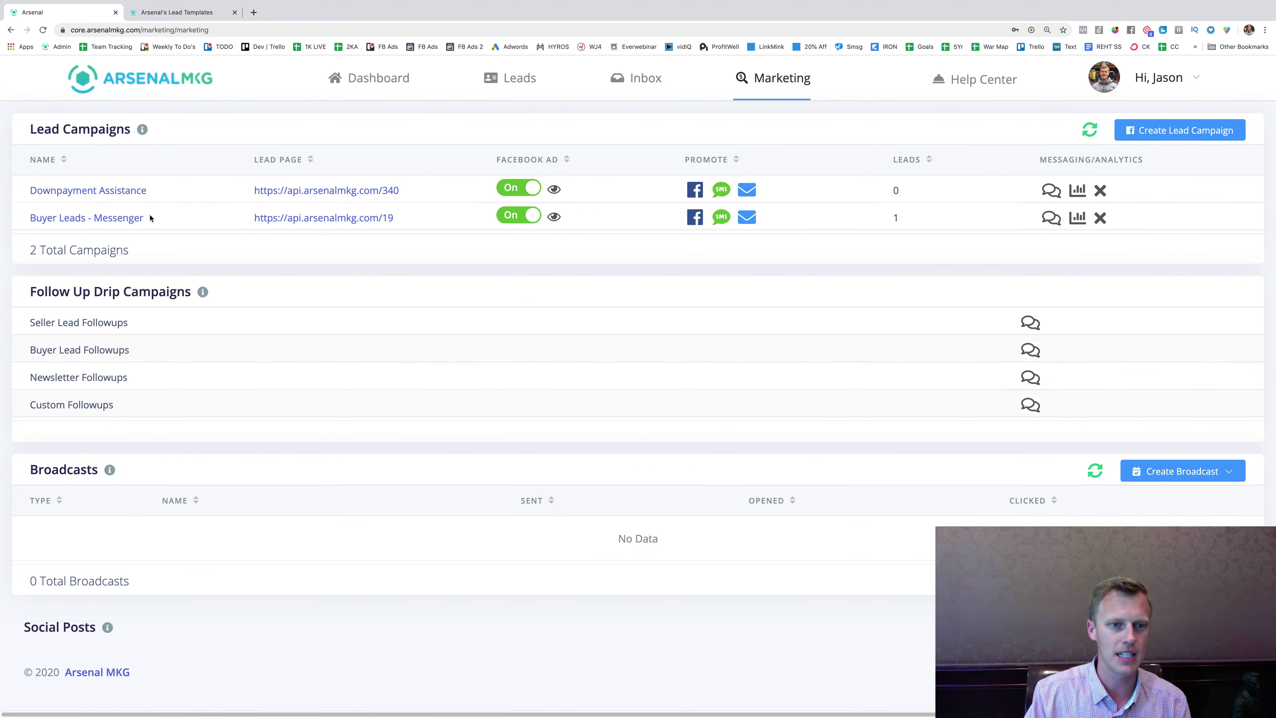
{"action": "left_click", "coordinate": [112, 194]}
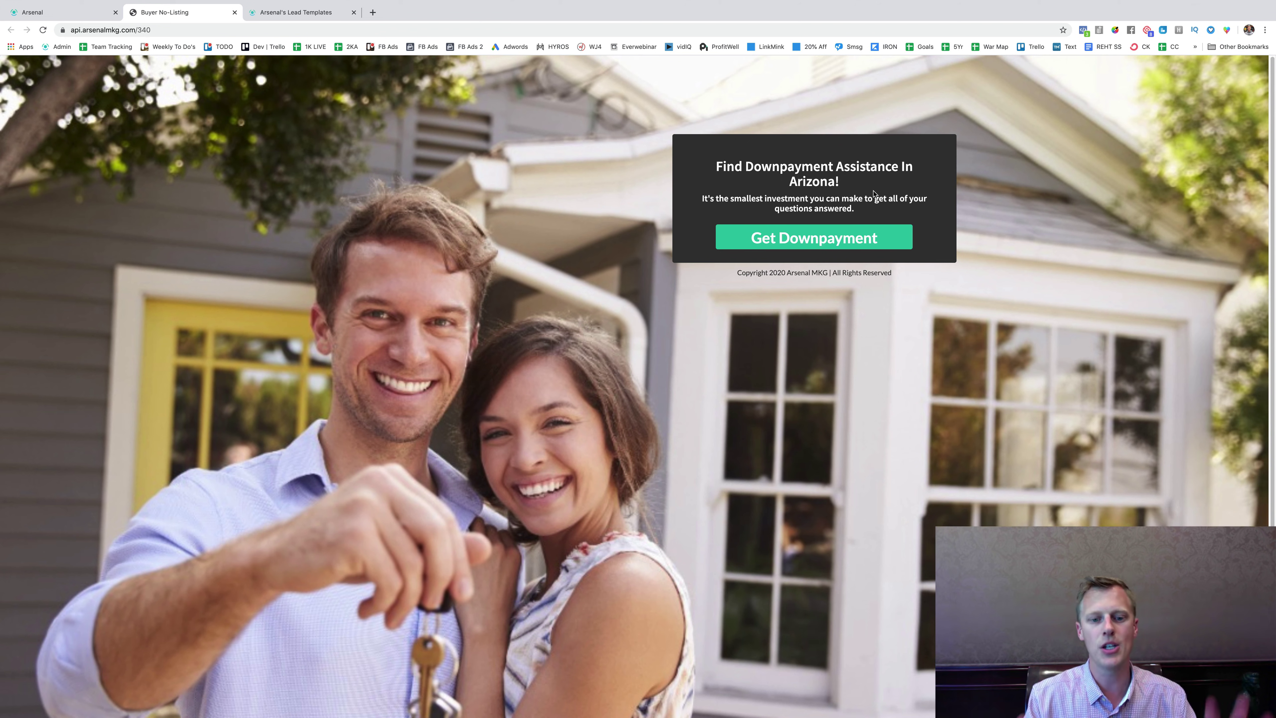
Step: Open the lead page's opt-in form and submit it with a first name, e-mail address and phone number
{"action": "left_click", "coordinate": [816, 236]}
{"action": "left_click", "coordinate": [632, 114]}
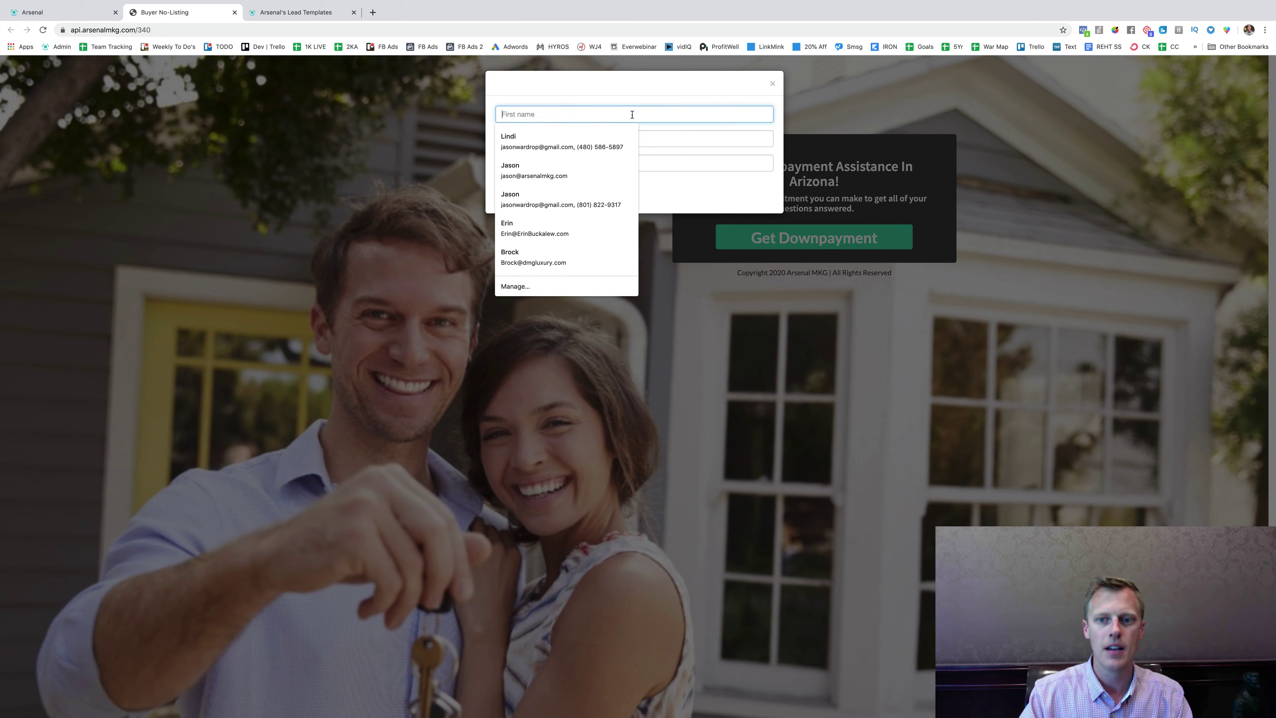
{"action": "type", "text": "Jason"}
{"action": "key", "text": "Tab"}
{"action": "type", "text": "jwar"}
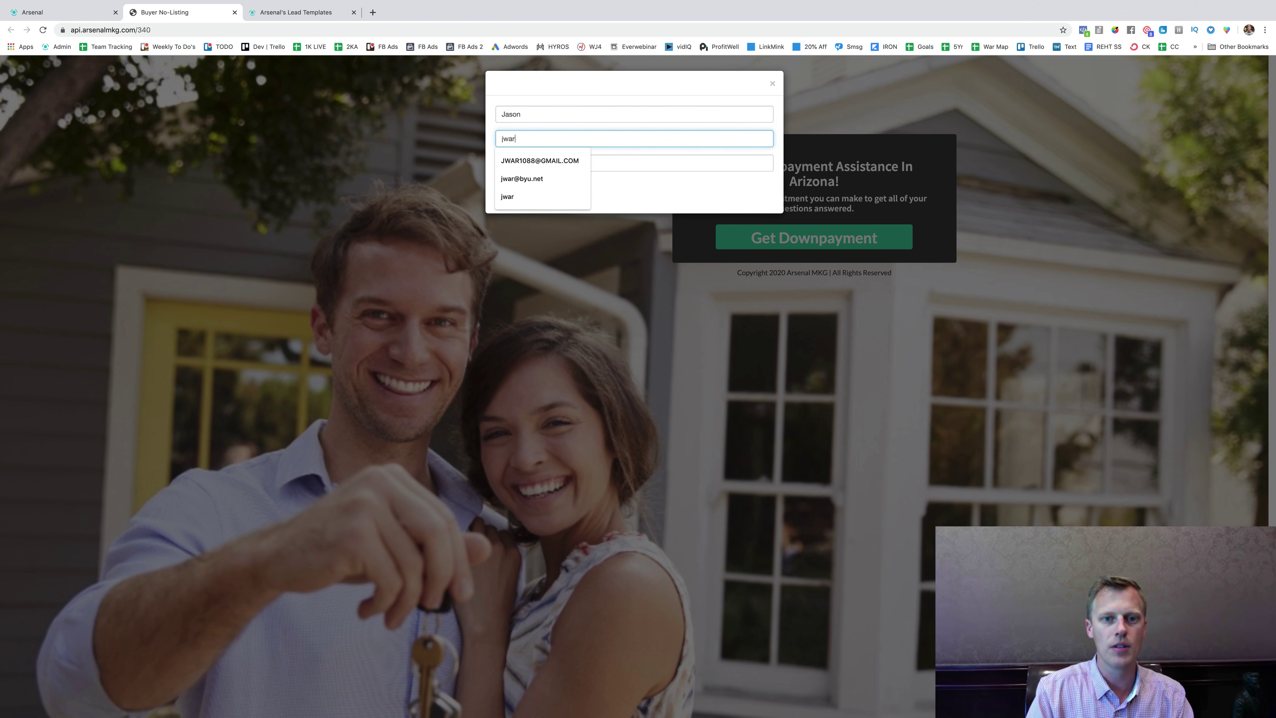
{"action": "key", "text": "Down"}
{"action": "key", "text": "Return"}
{"action": "key", "text": "Tab"}
{"action": "type", "text": "8"}
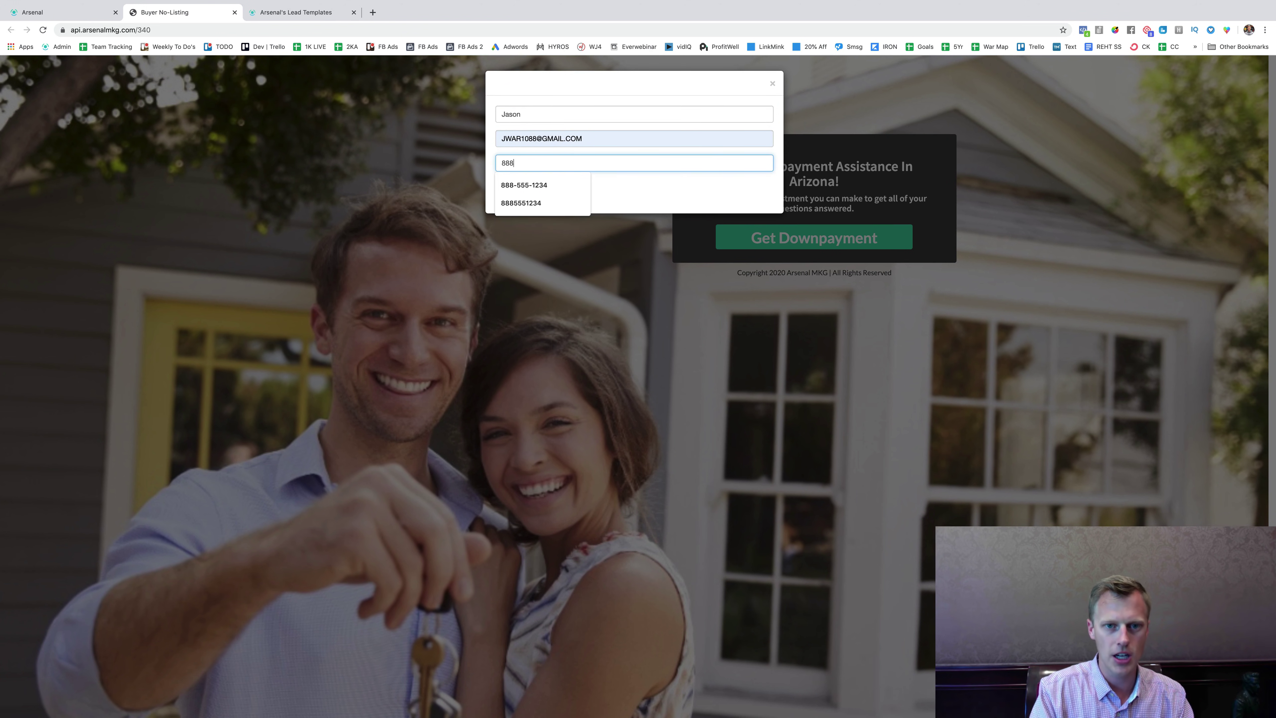
{"action": "key", "text": "Down"}
{"action": "key", "text": "Return"}
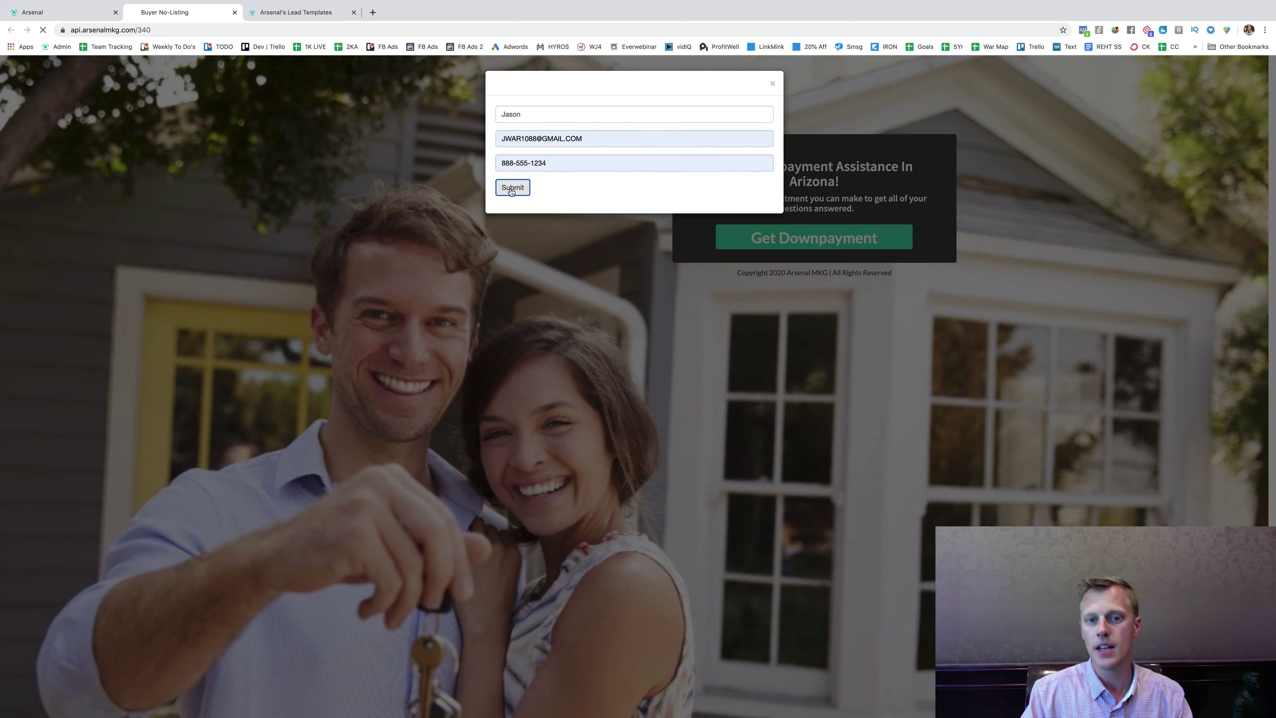
{"action": "left_click", "coordinate": [512, 190]}
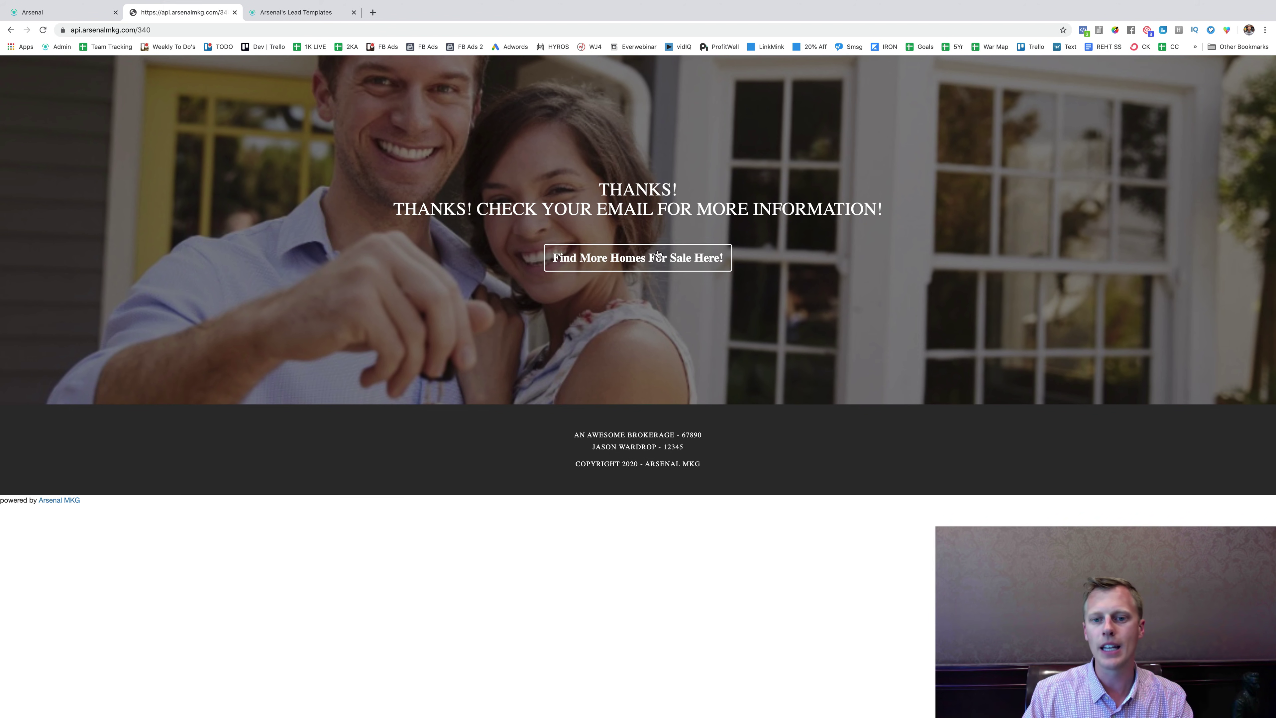
Step: Continue to the Facebook booking page and choose Friday, June 12, 2020 at 10:00 AM for the Real Estate Consultation
{"action": "left_click", "coordinate": [639, 258]}
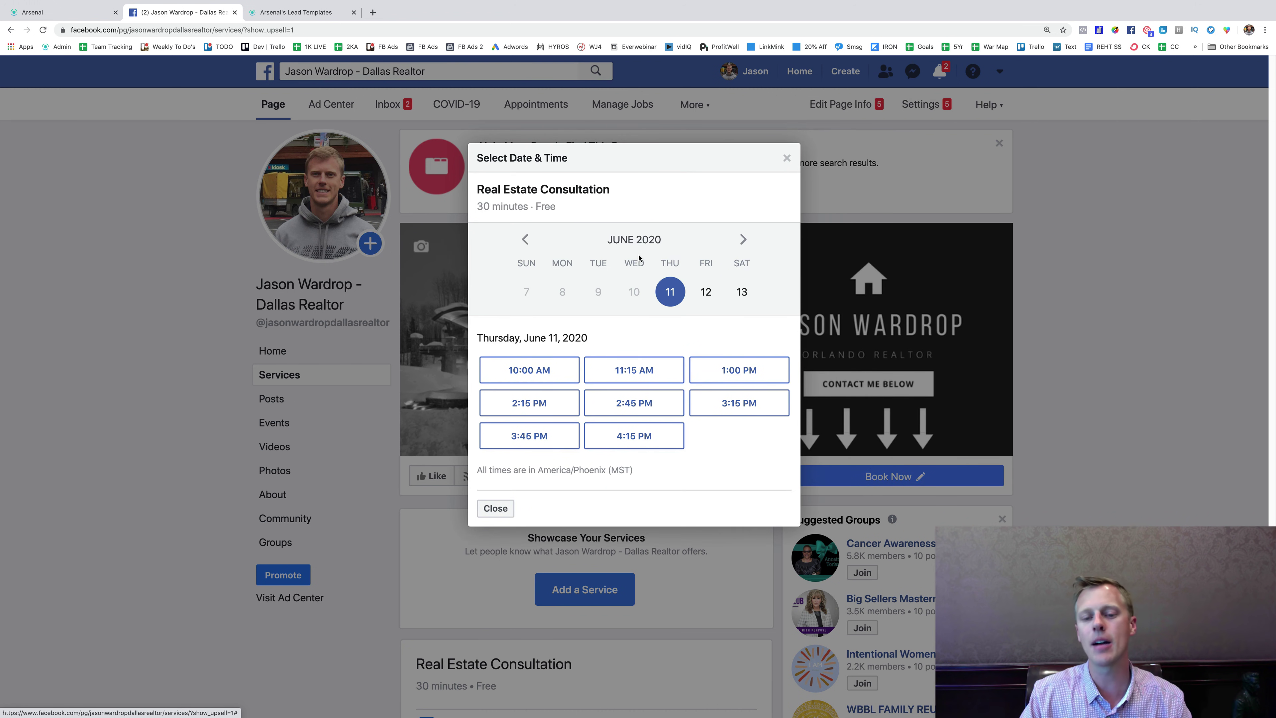
{"action": "left_click", "coordinate": [707, 291]}
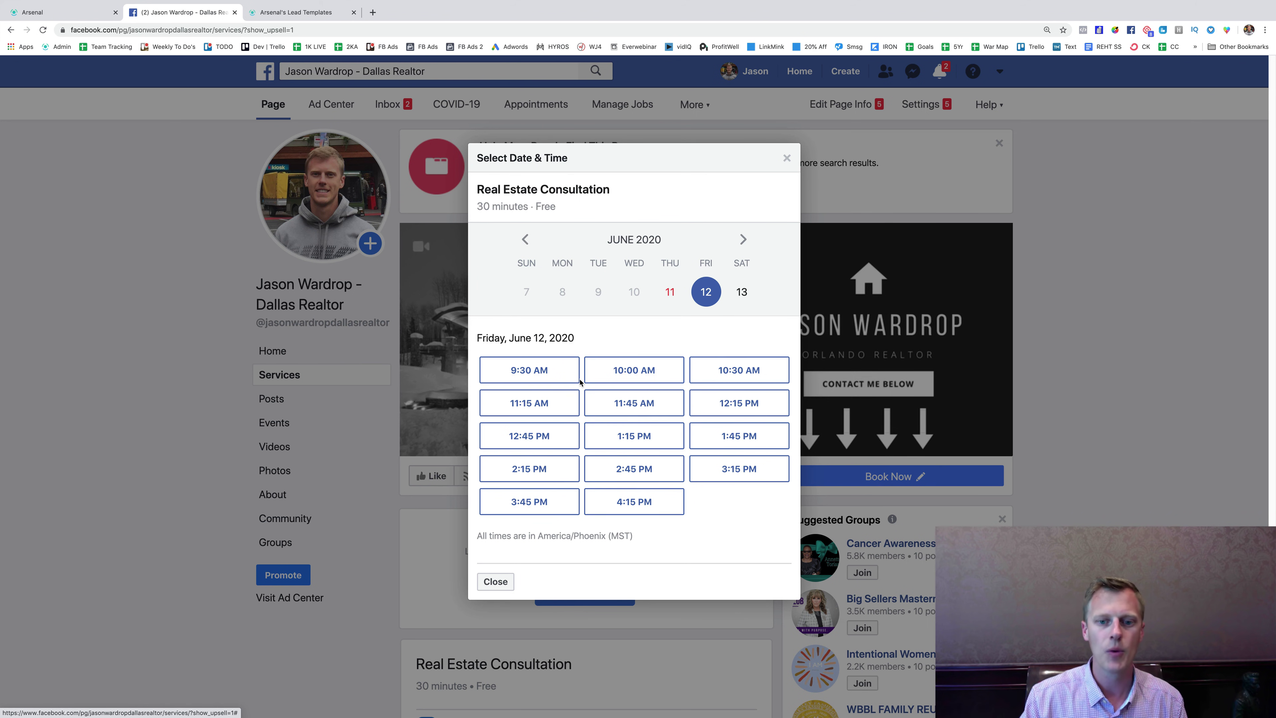
{"action": "left_click", "coordinate": [607, 370]}
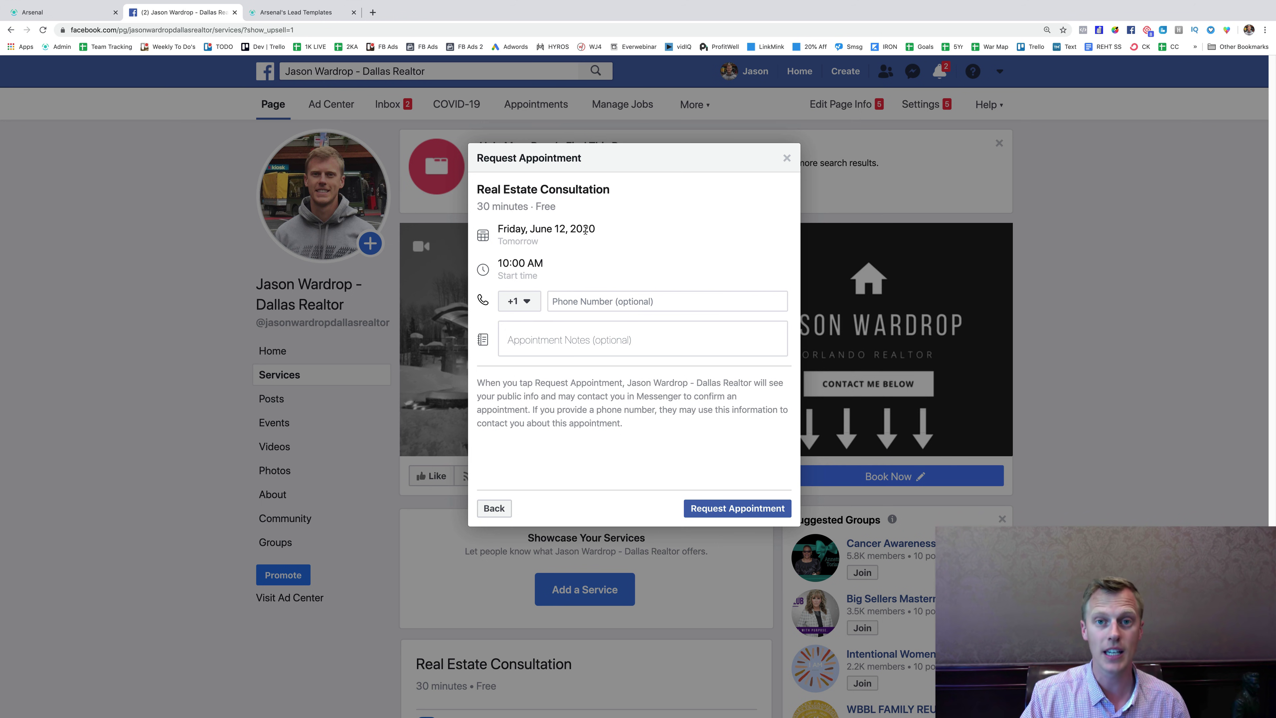
Step: Return to Arsenal's lead templates page
{"action": "left_click", "coordinate": [278, 13]}
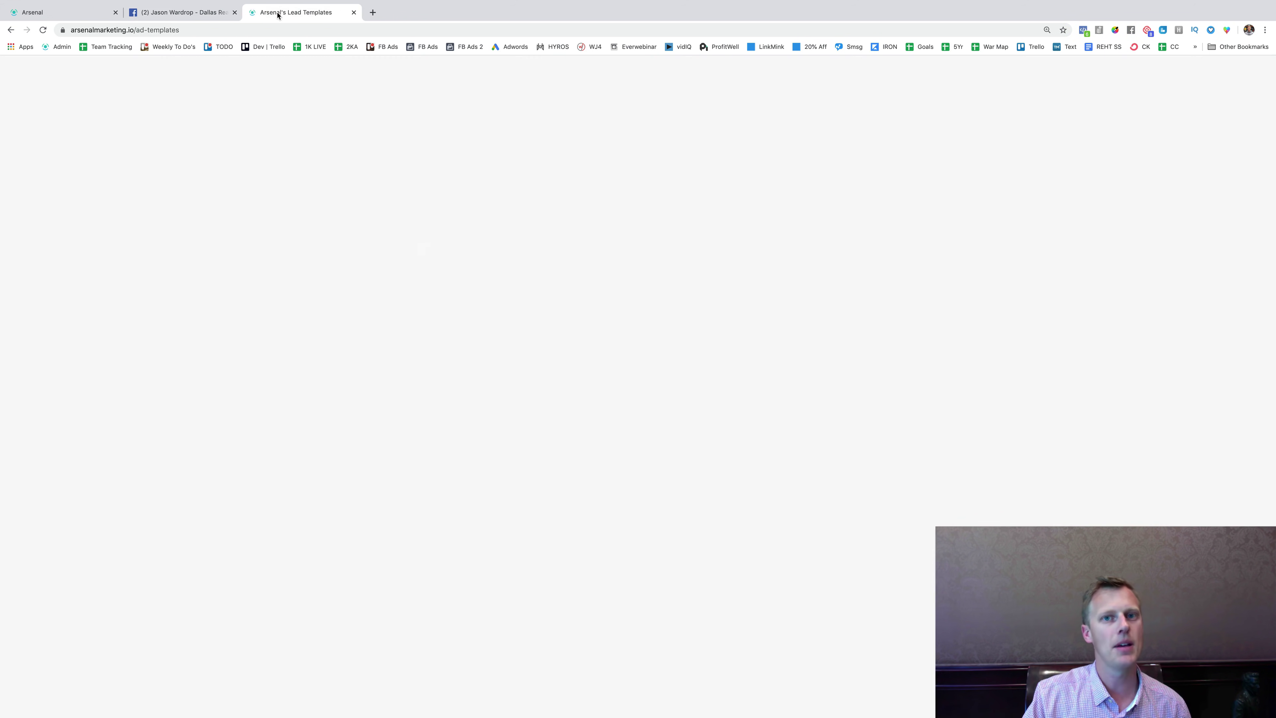